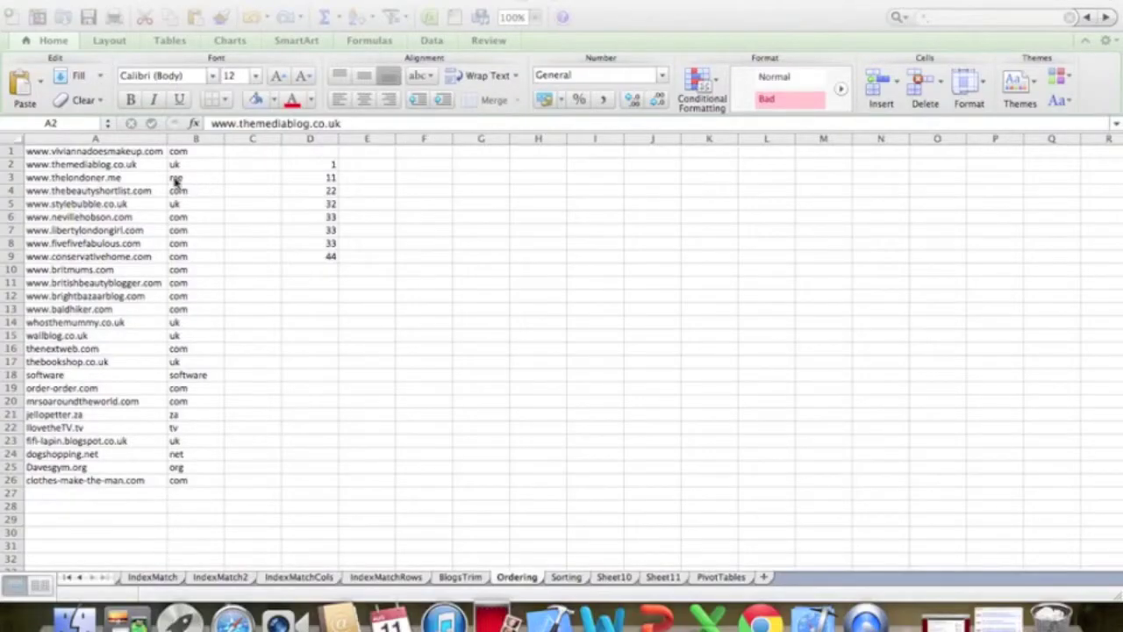
Step: Bring up the workbook and the blog article with the instructions
left_click(141, 166)
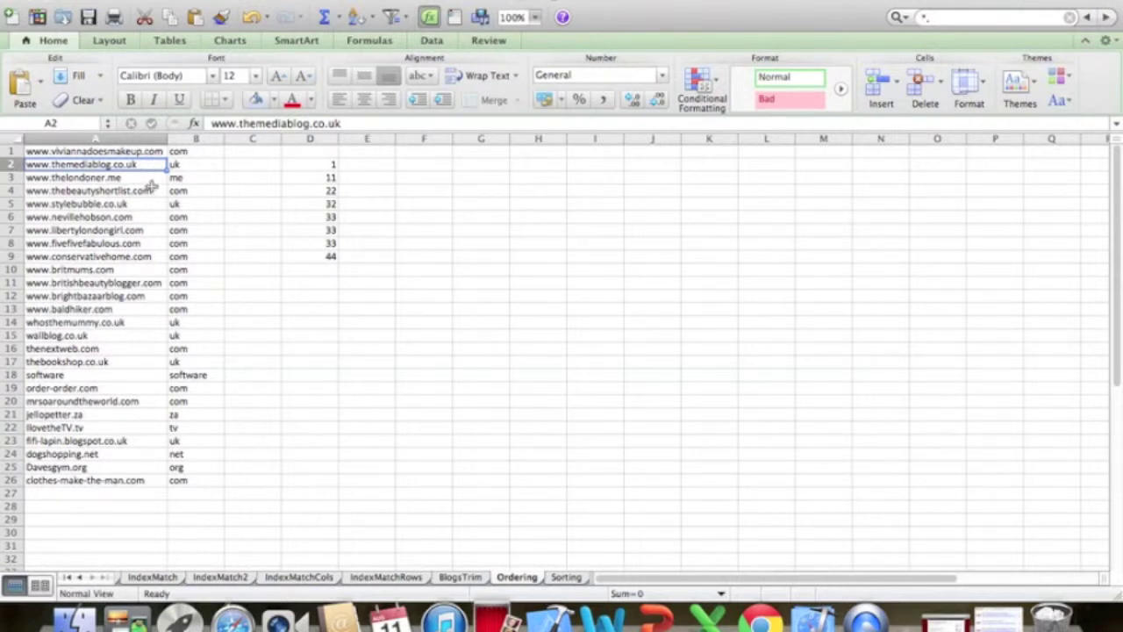
left_click(245, 600)
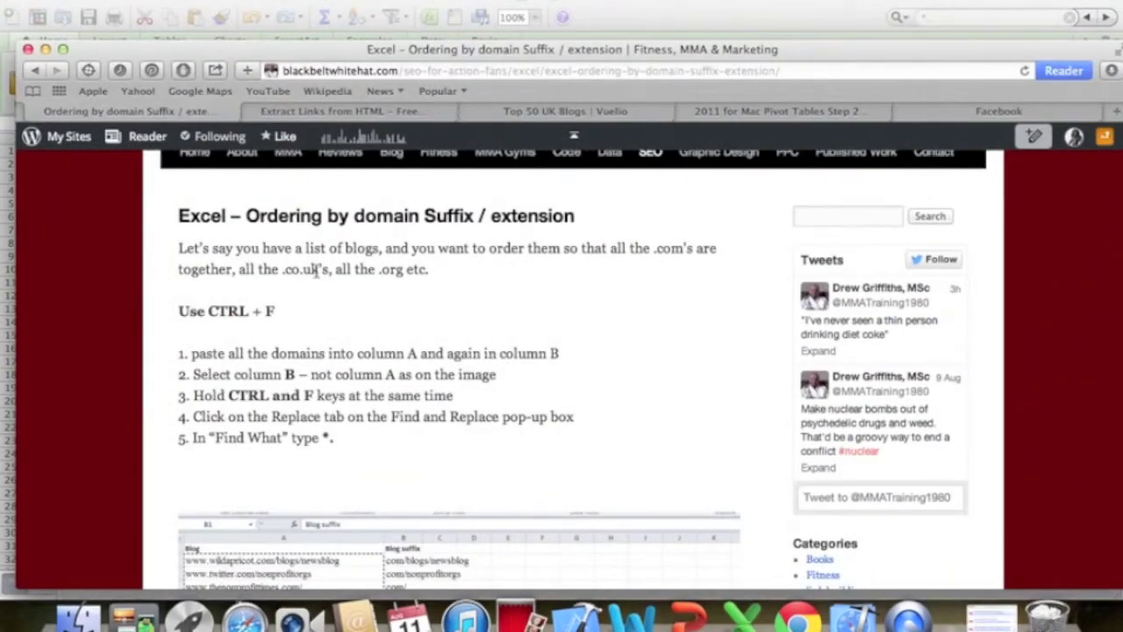
scroll(314, 271, "down", 1)
key("super+Tab")
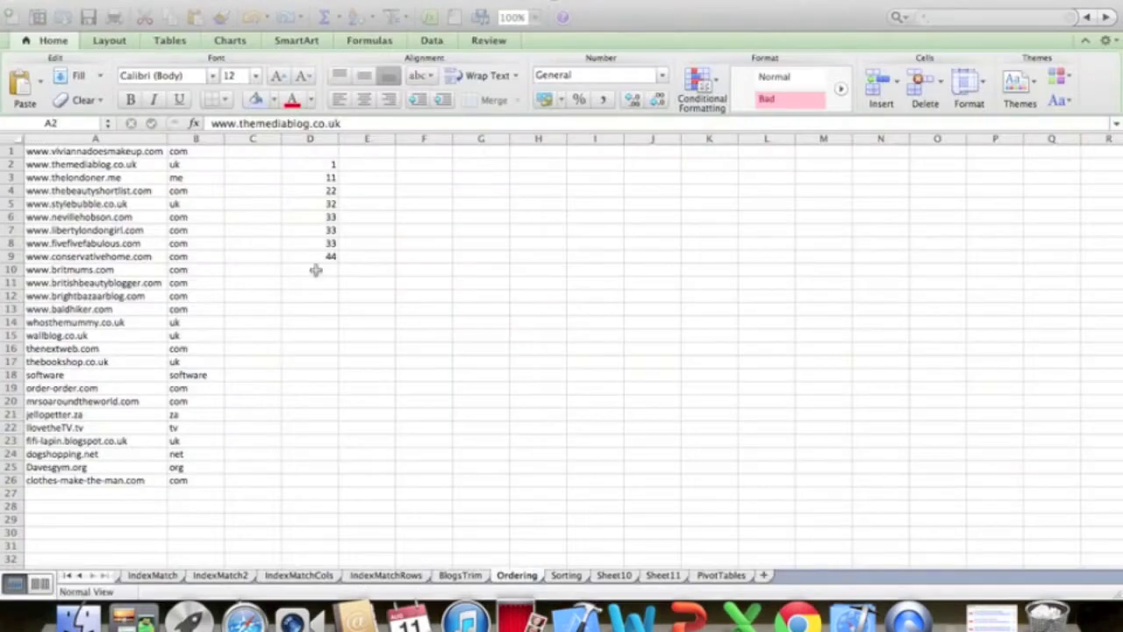
Step: Copy the domain list in A1:A26 into column B starting at B1
left_click_drag(132, 151, 138, 480)
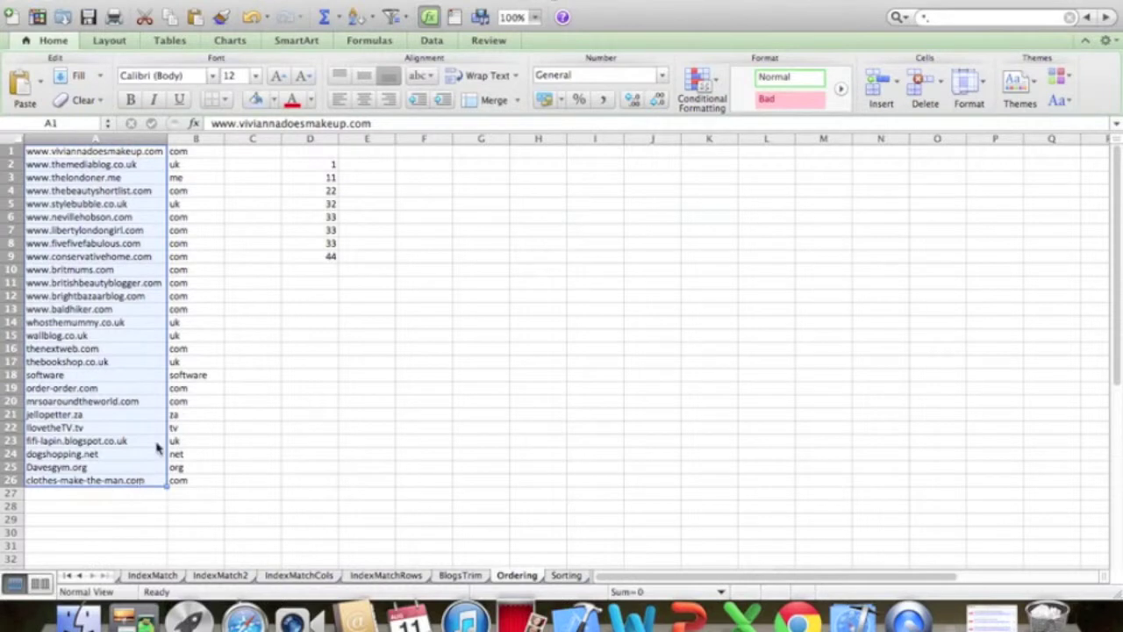
key("super+c")
left_click(189, 152)
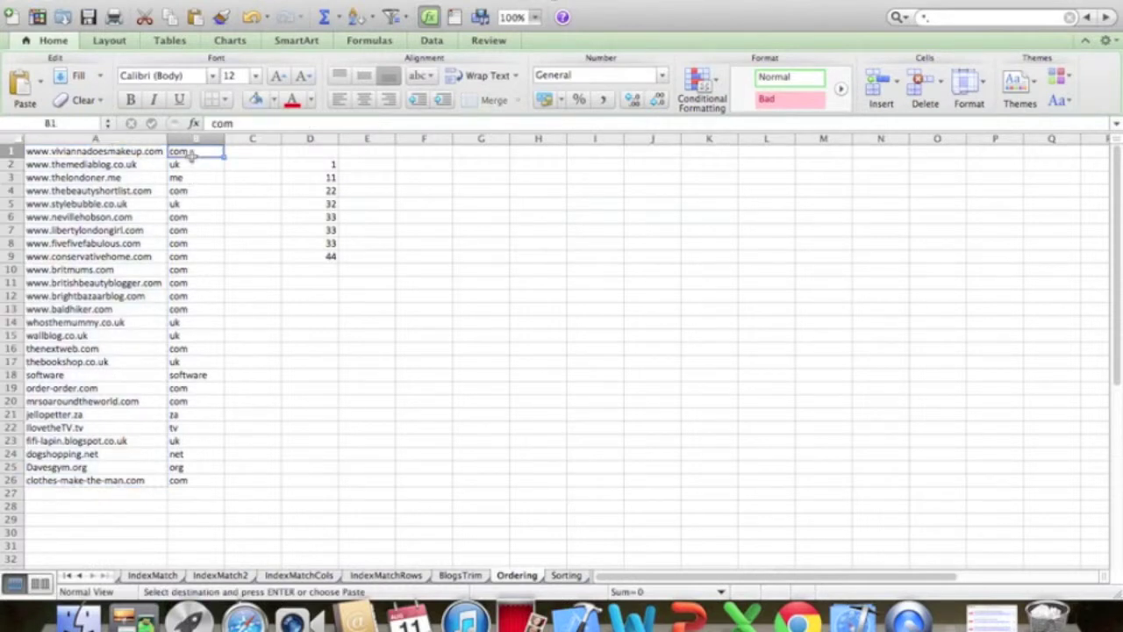
key("super+v")
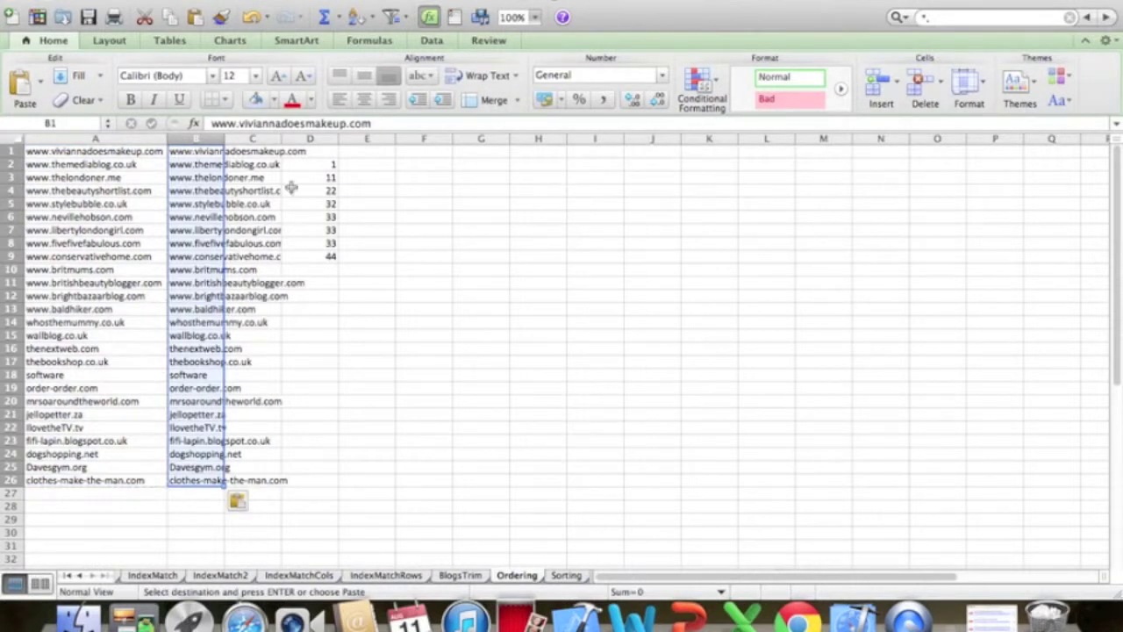
Step: Select the copied domains in column B and open Find
left_click_drag(322, 164, 320, 232)
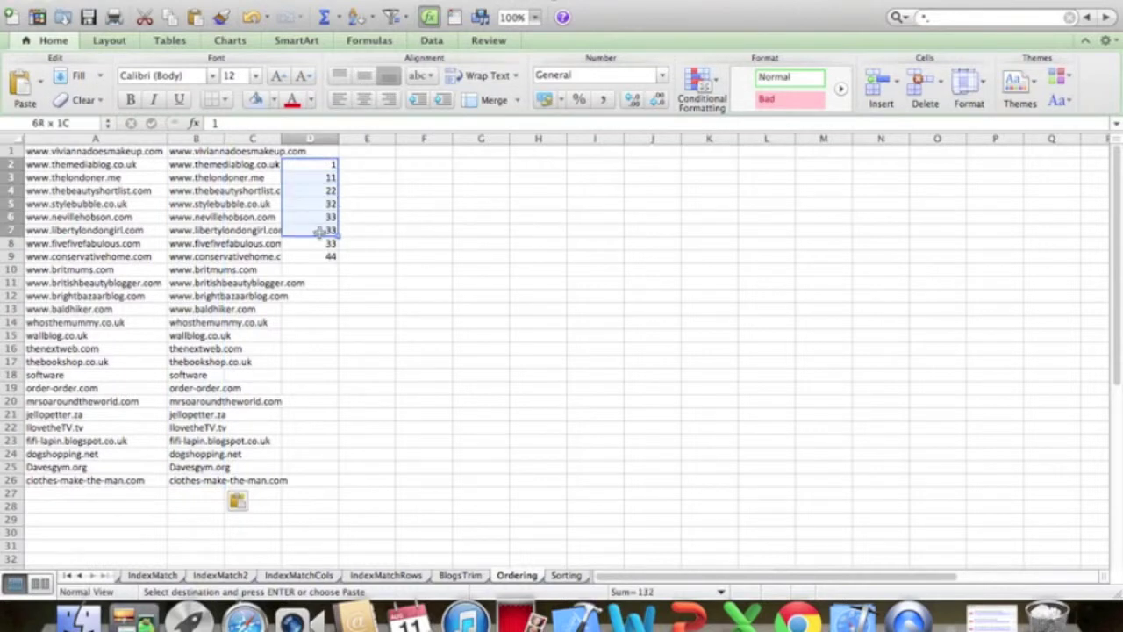
left_click(329, 166)
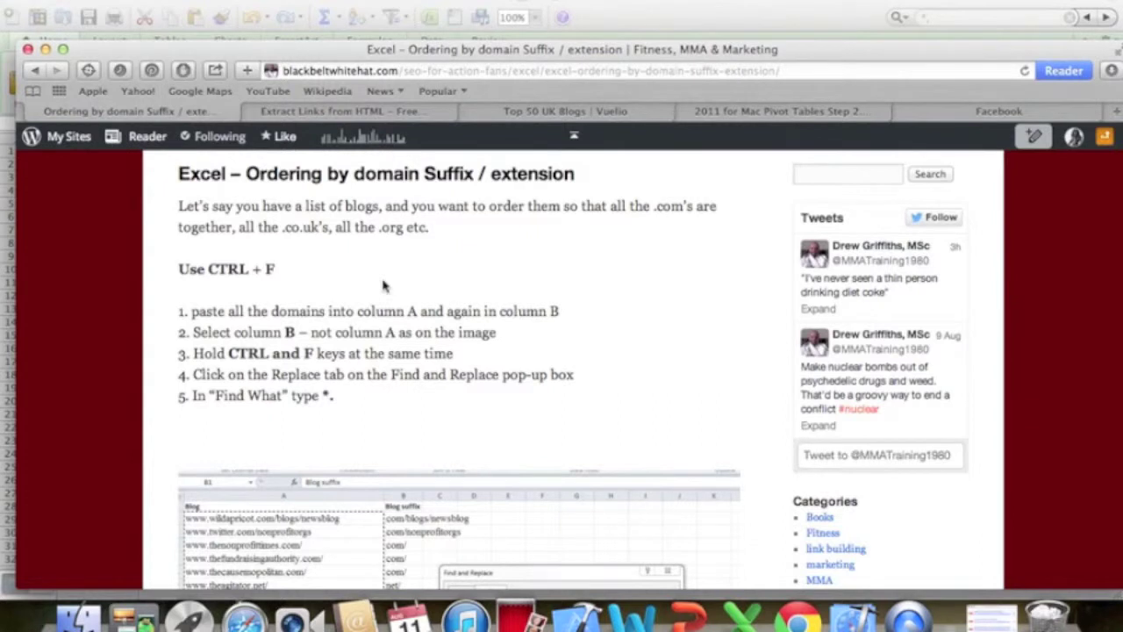
scroll(383, 285, "down", 2)
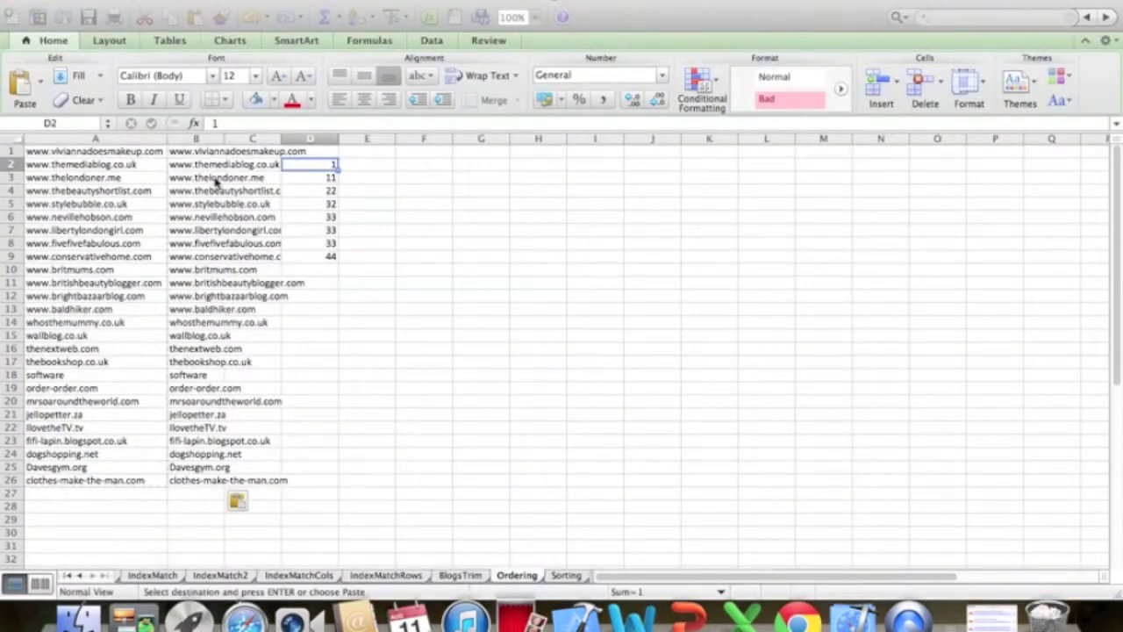
left_click(216, 179)
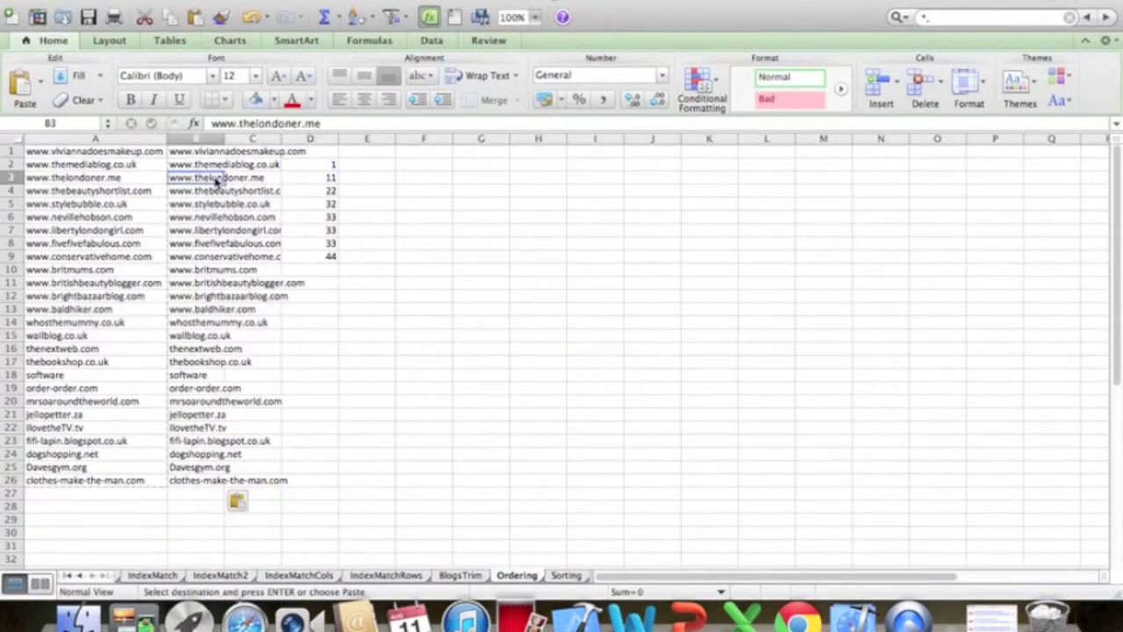
left_click_drag(214, 151, 233, 482)
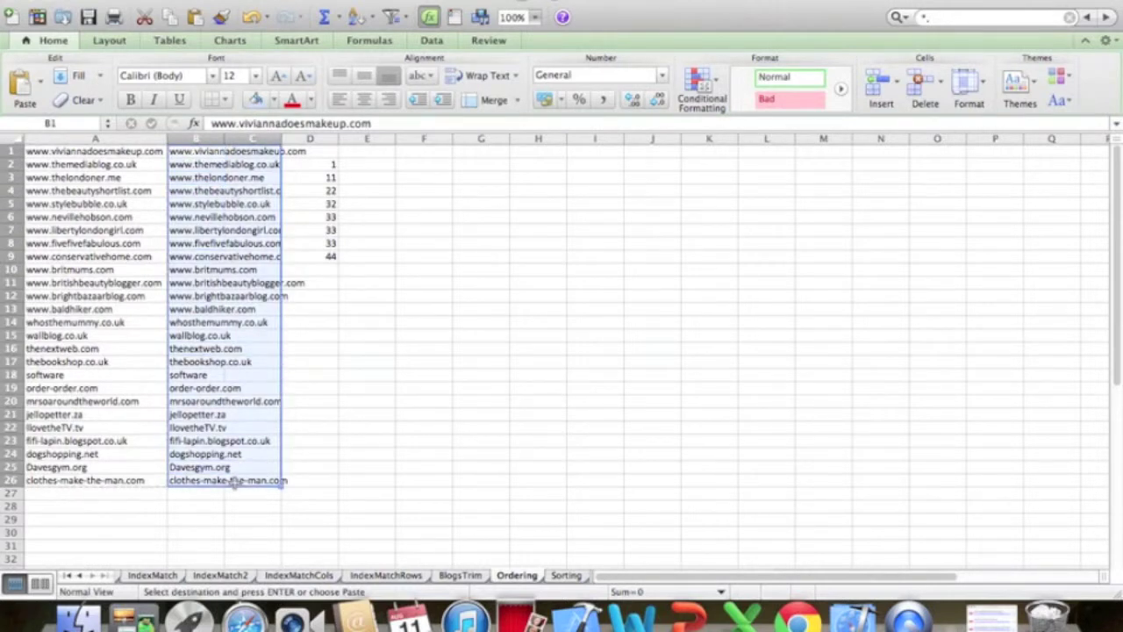
key("super+f")
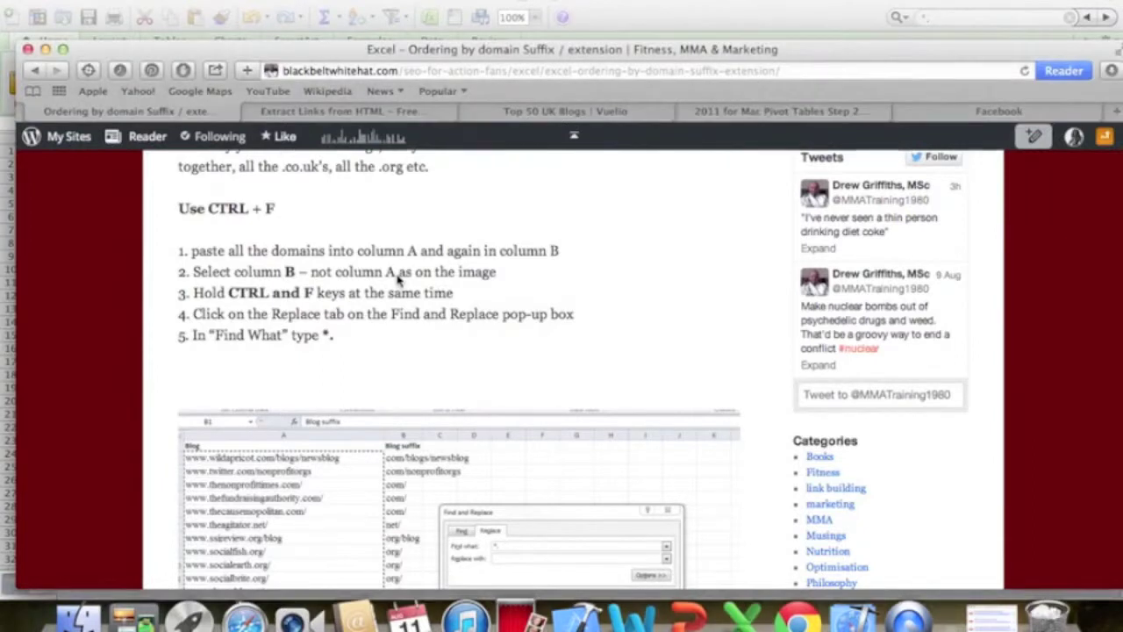
Step: Replace '*.' with nothing across column B, leaving only suffixes like com, uk and org
scroll(397, 279, "down", 2)
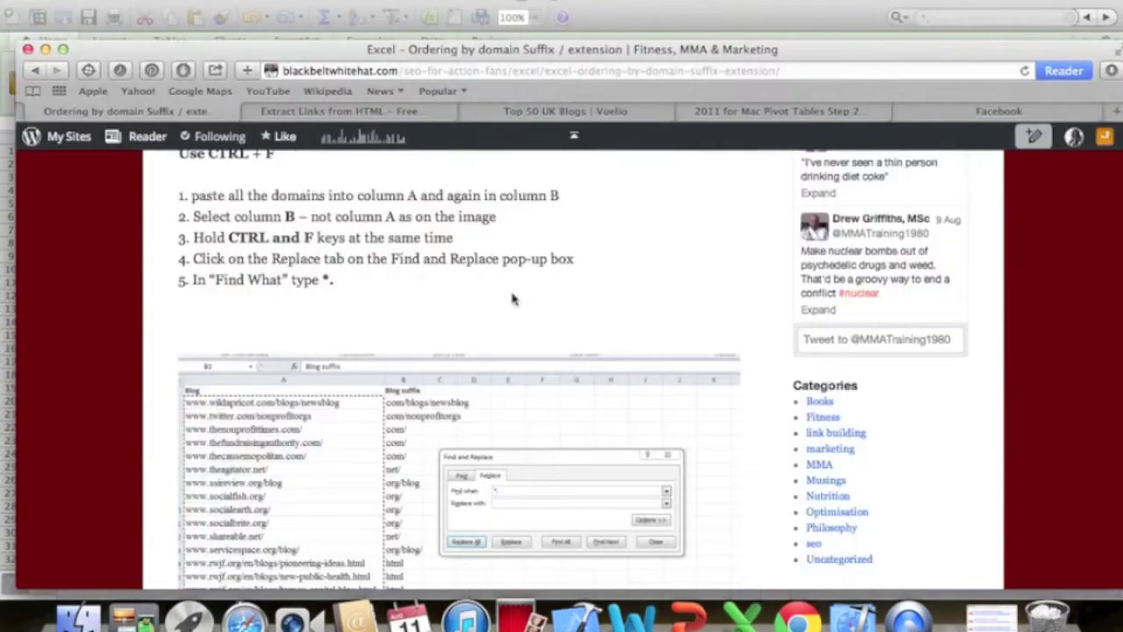
scroll(514, 299, "down", 10)
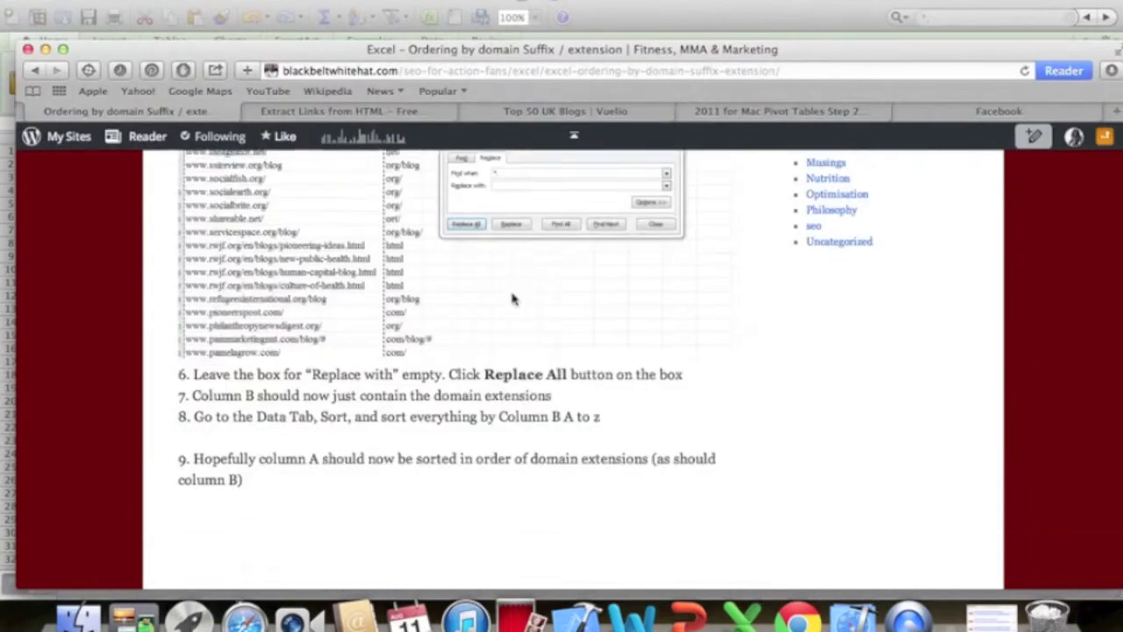
scroll(514, 299, "down", 2)
scroll(513, 299, "up", 2)
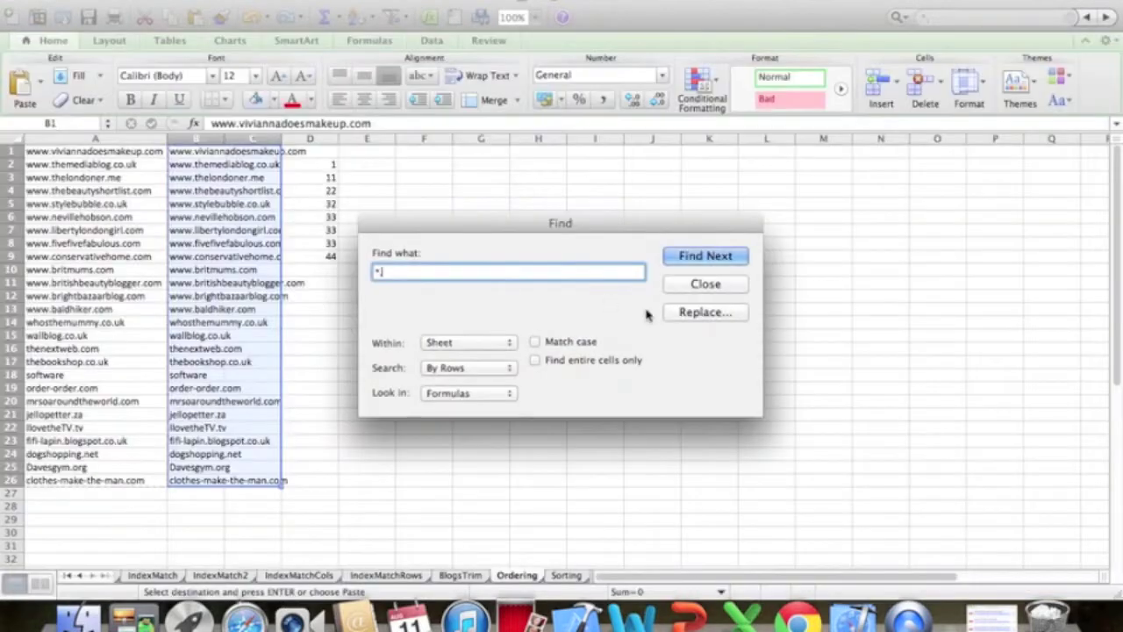
left_click(686, 315)
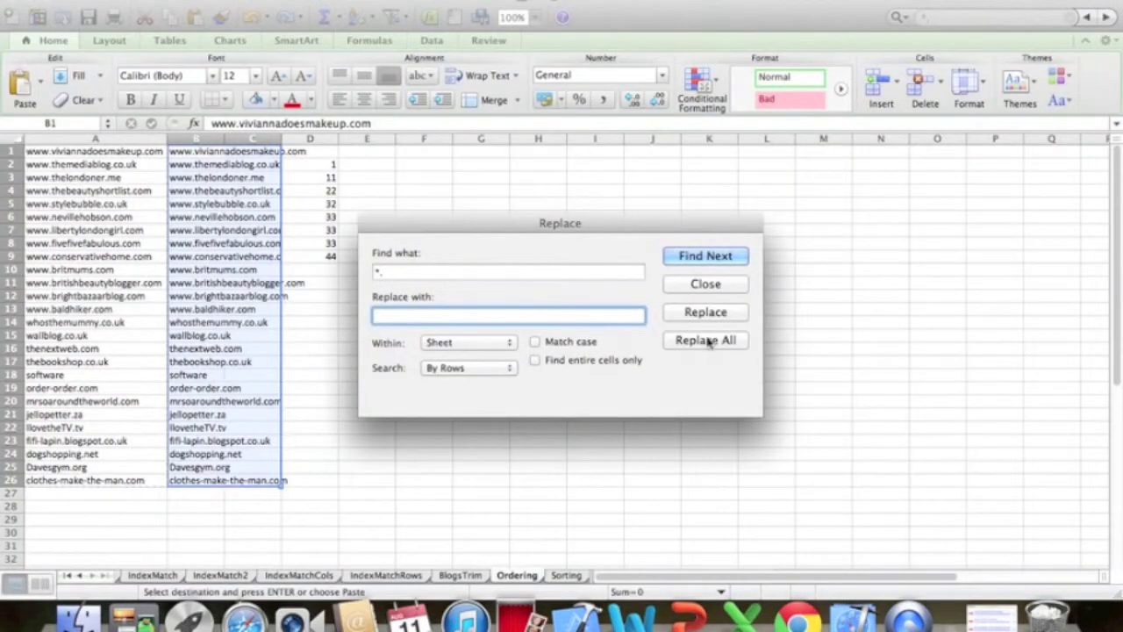
left_click(707, 341)
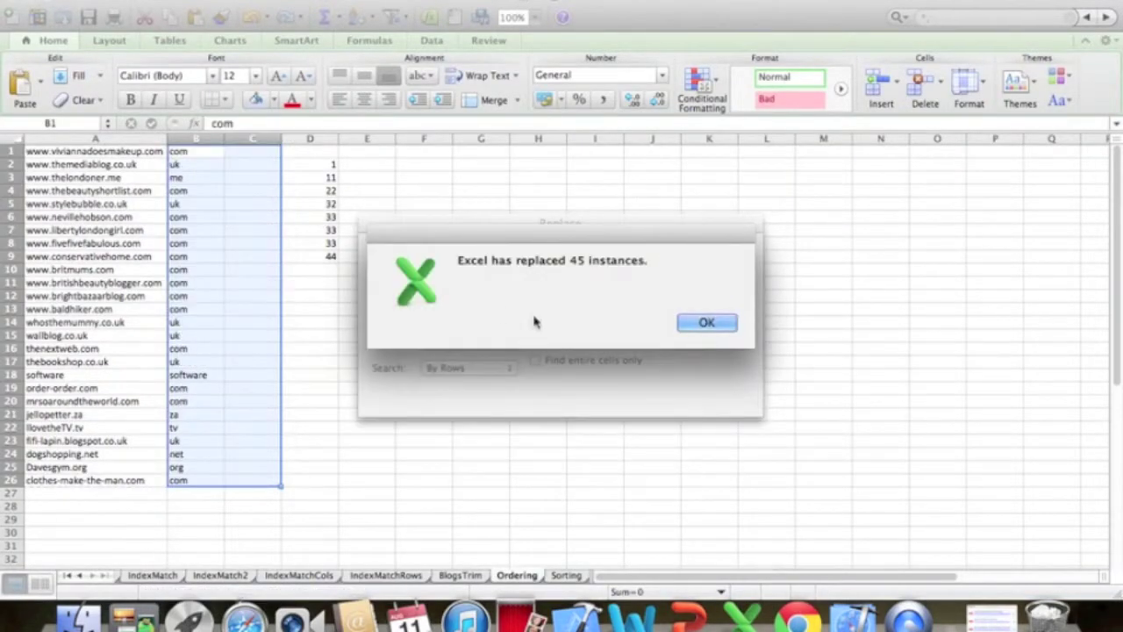
left_click(695, 322)
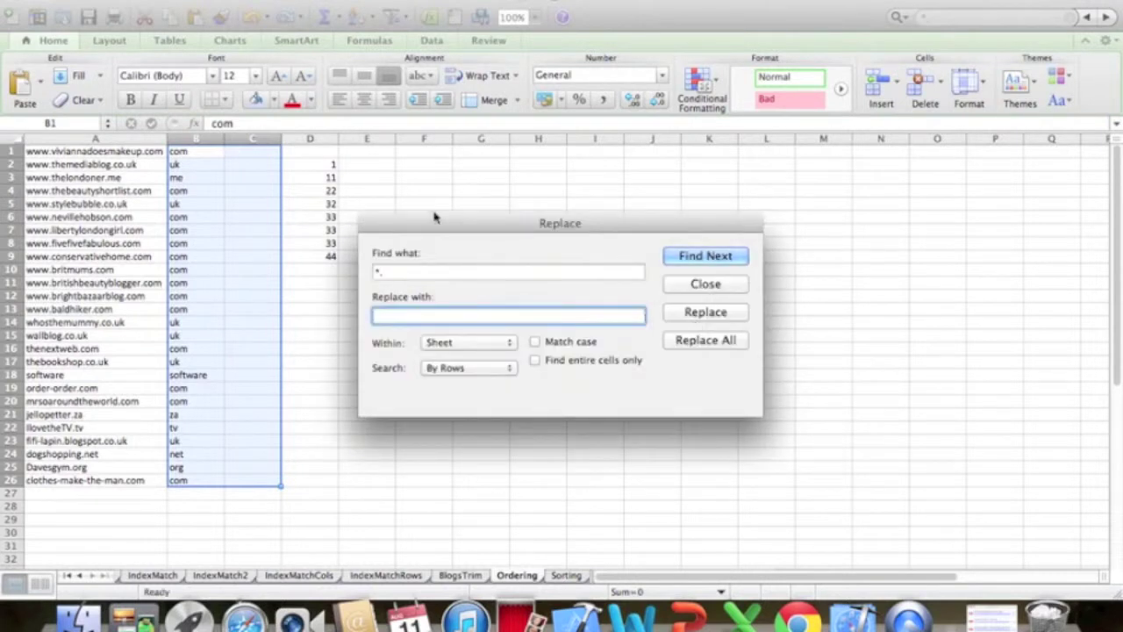
left_click_drag(434, 216, 433, 264)
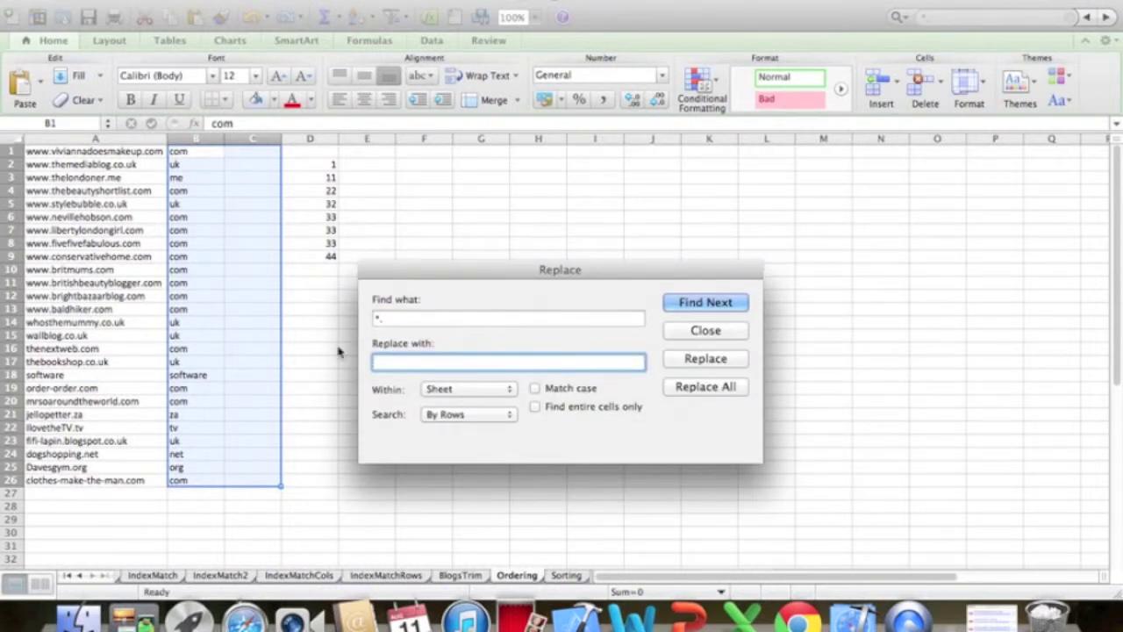
Step: Close the Replace window and check the domains and their suffixes in columns A and B
left_click(707, 331)
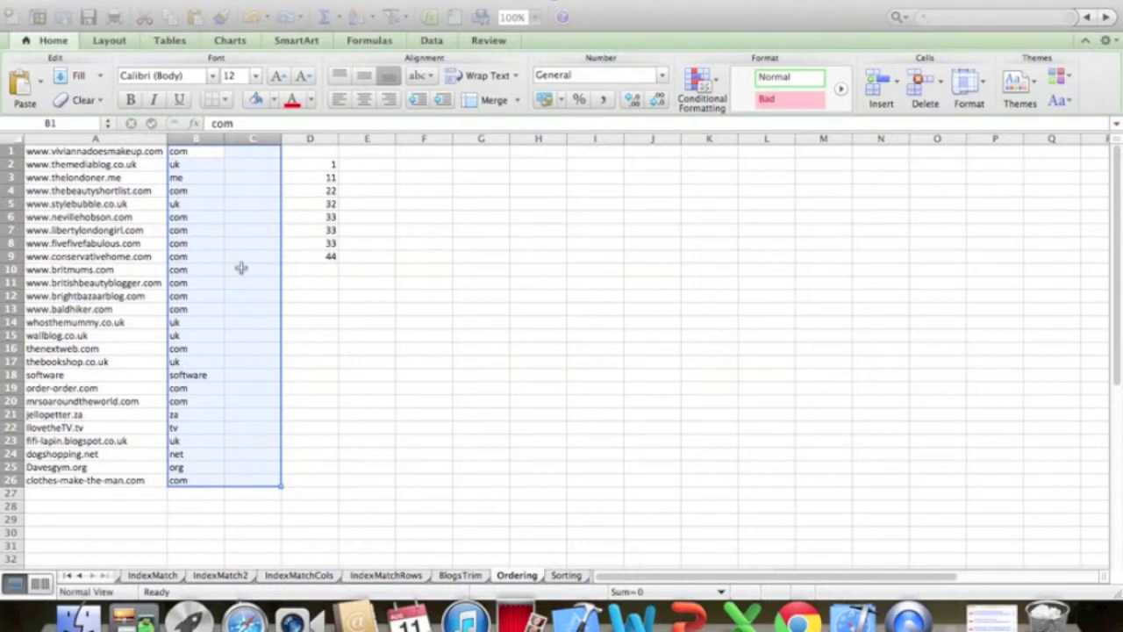
left_click(194, 151)
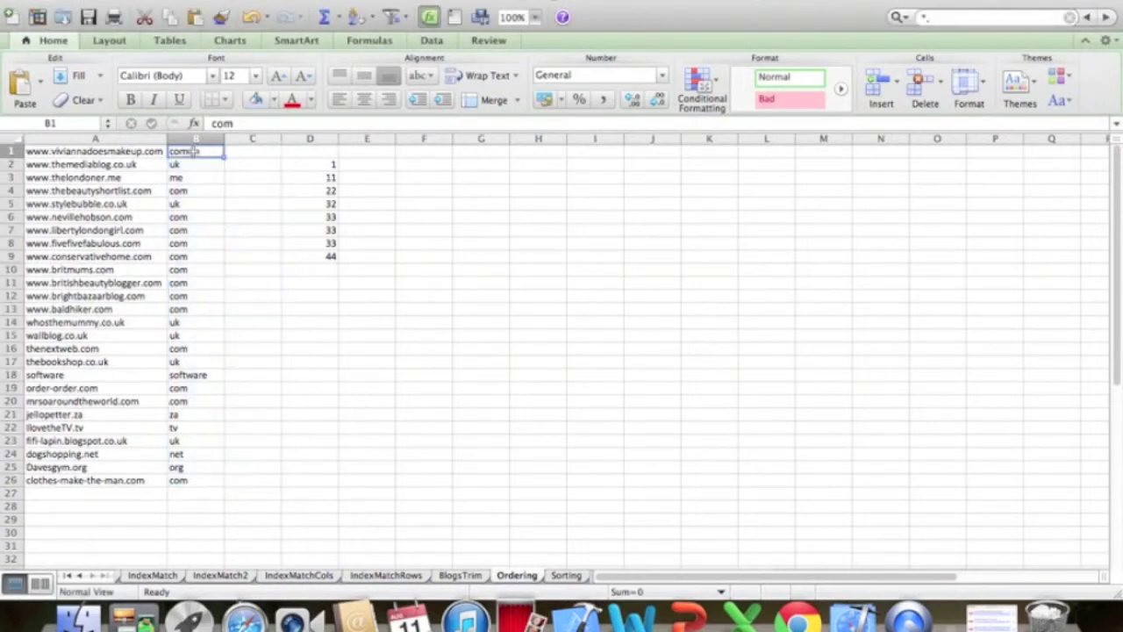
left_click_drag(194, 151, 182, 490)
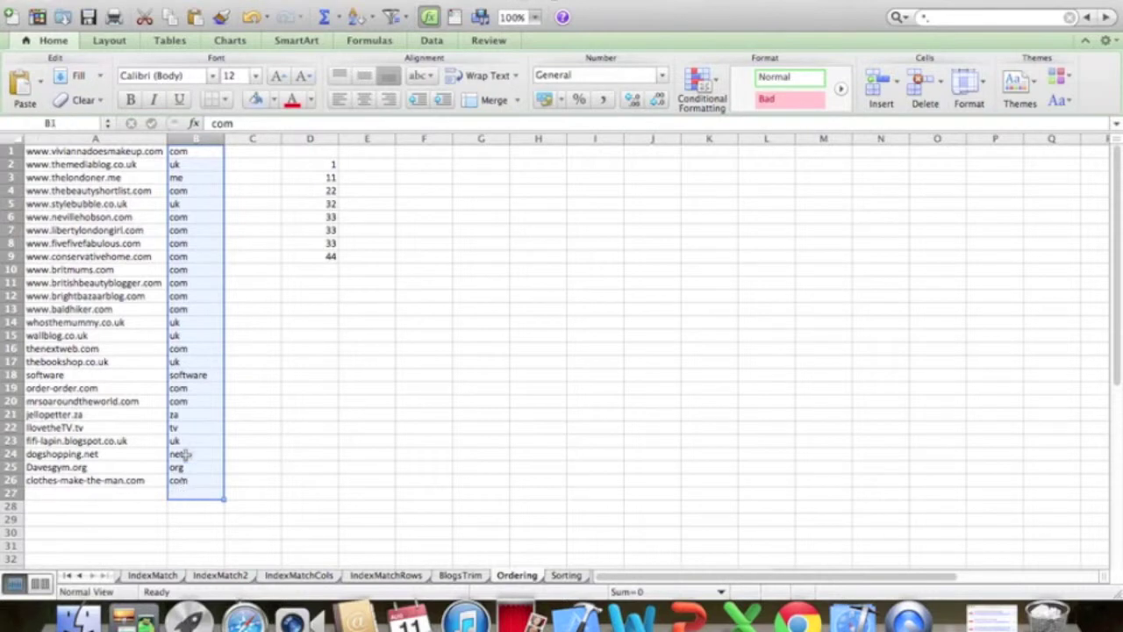
left_click(202, 151)
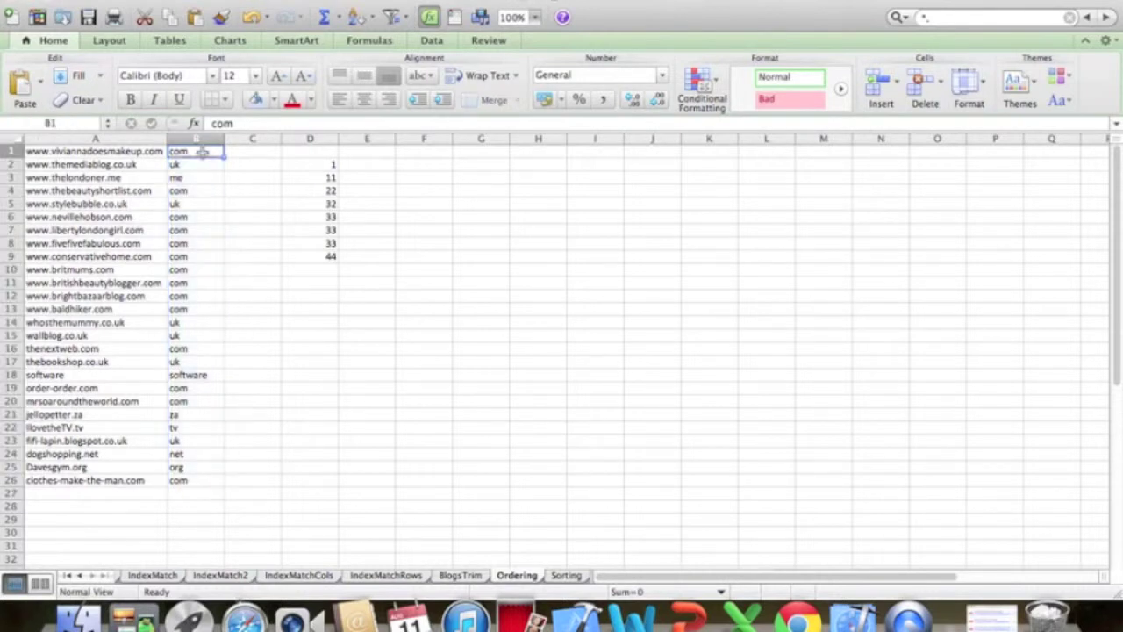
left_click_drag(123, 152, 105, 481)
left_click(217, 319)
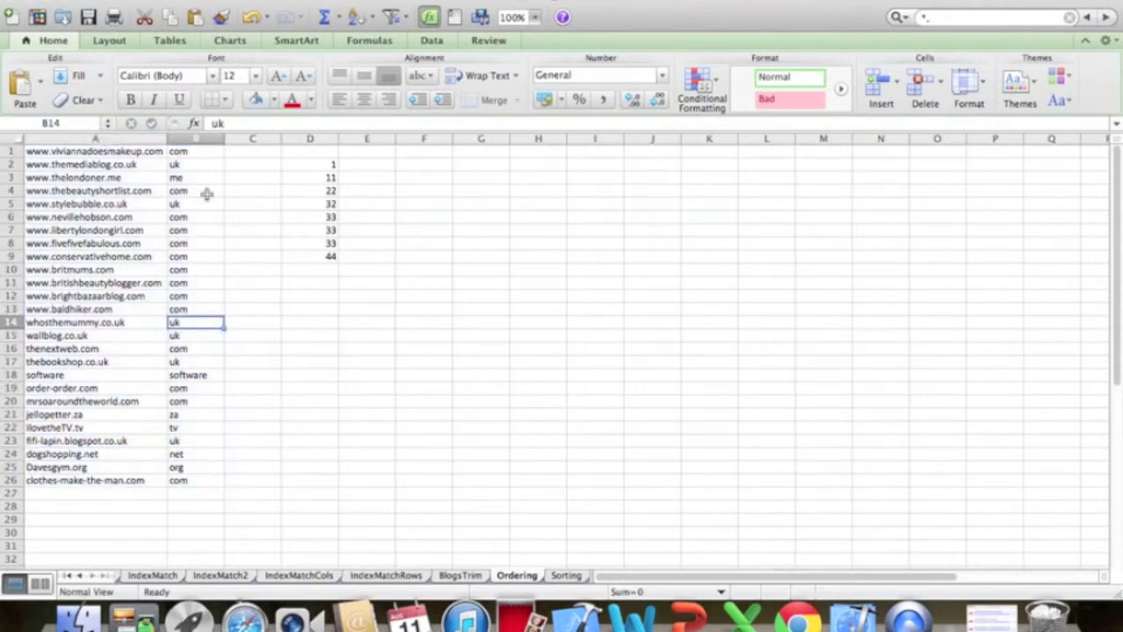
Step: Delete the helper numbers in D2:D9 one by one until column D is empty
left_click_drag(307, 164, 300, 254)
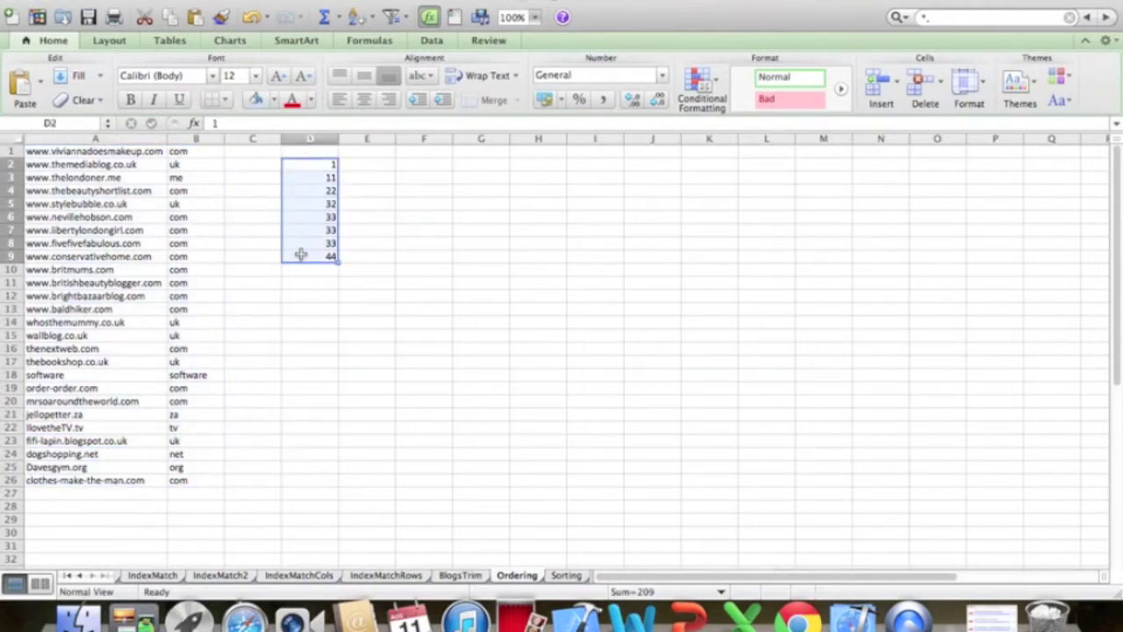
key("BackSpace")
key("Return")
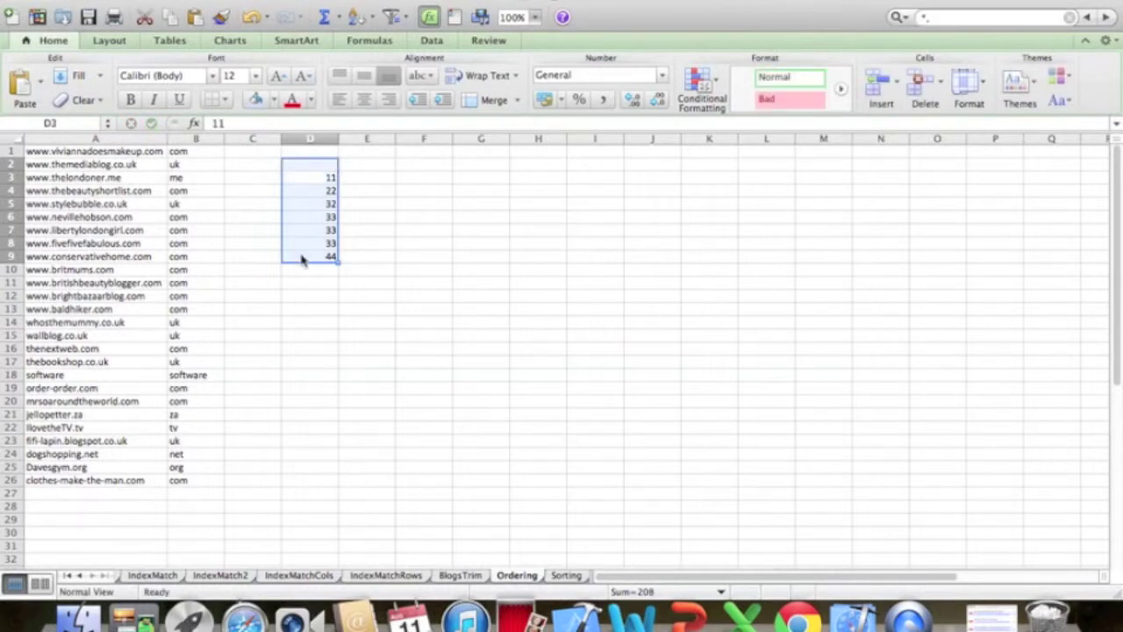
left_click(318, 174)
key("BackSpace")
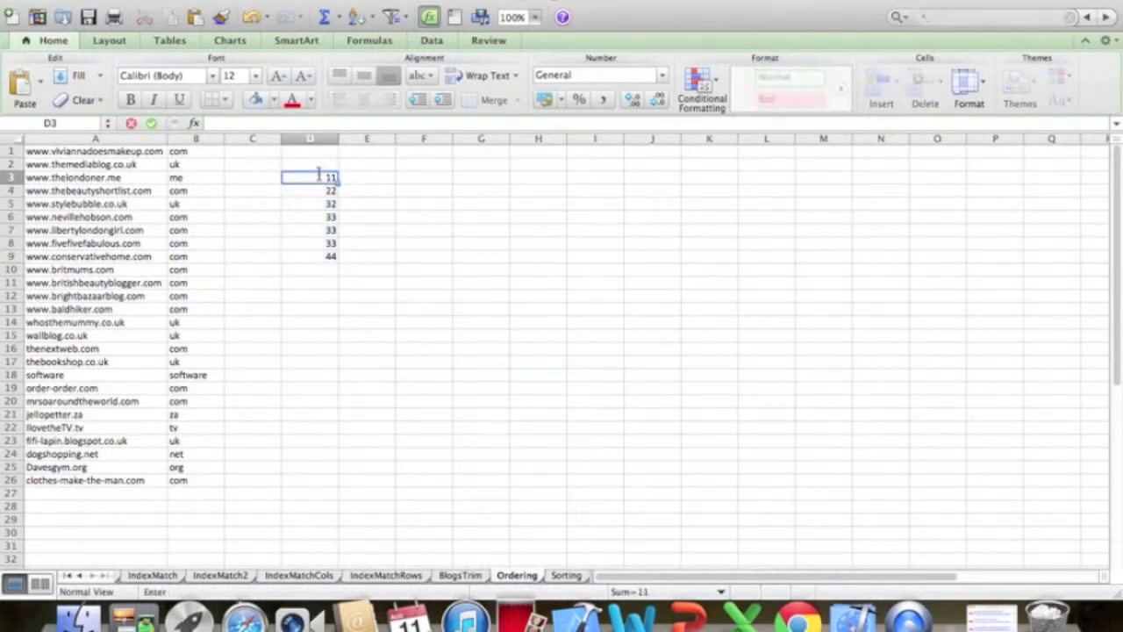
key("Return")
key("BackSpace")
key("Return")
key("BackSpace")
key("Return")
key("BackSpace")
key("Return")
key("BackSpace")
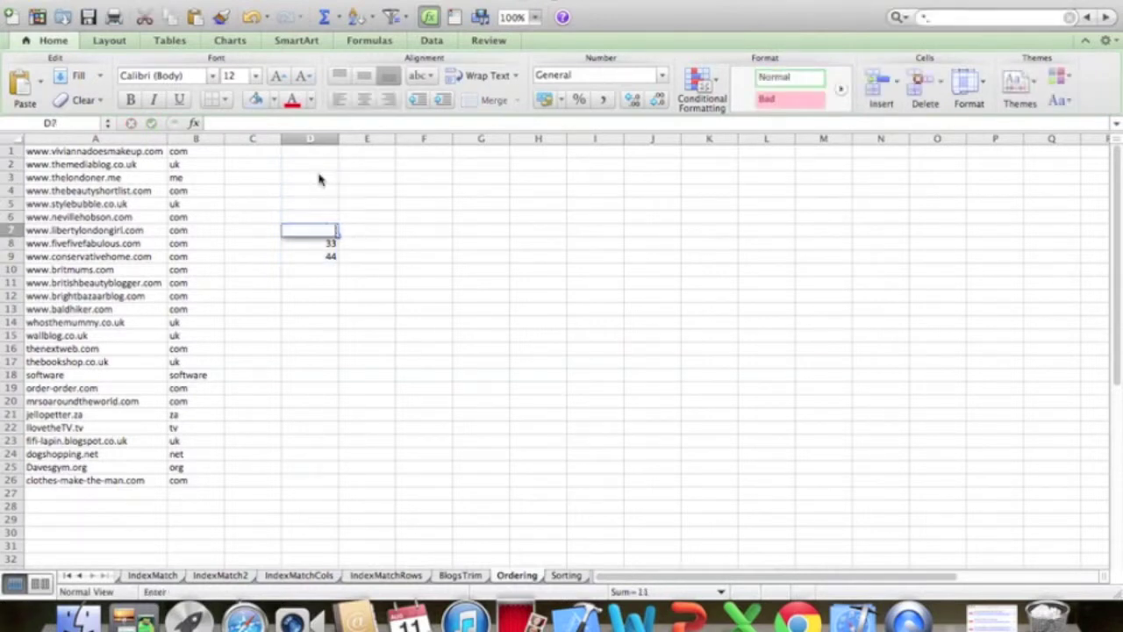
key("Return")
key("BackSpace")
key("Return")
key("BackSpace")
left_click(301, 205)
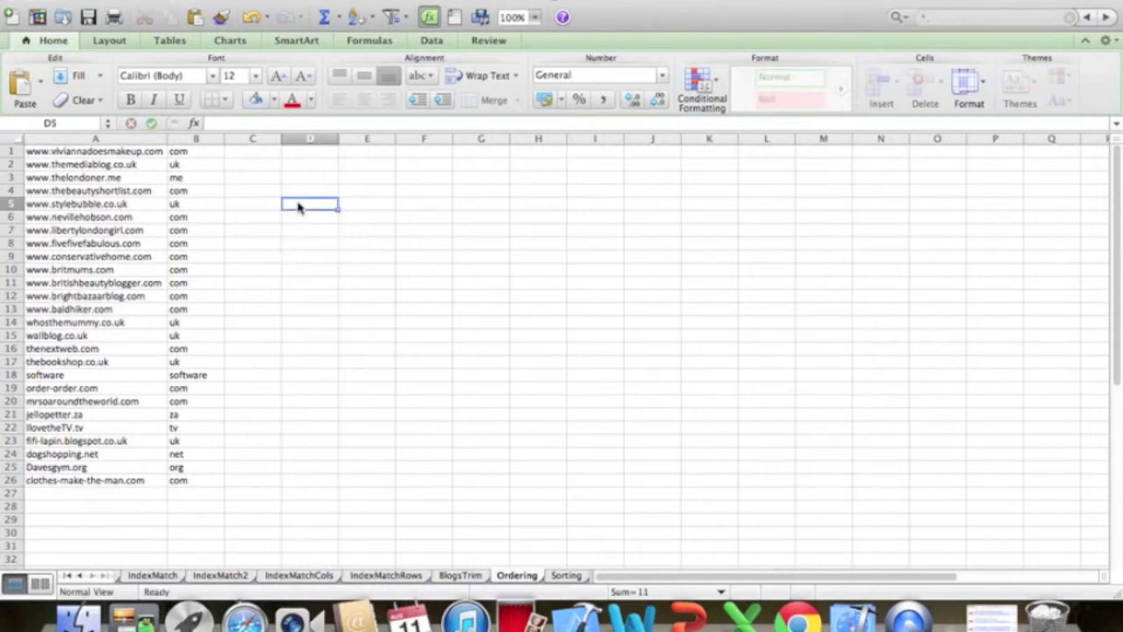
Step: Sort the list ascending by the column B suffix, grouping the com, net/org and uk sites
left_click(189, 159)
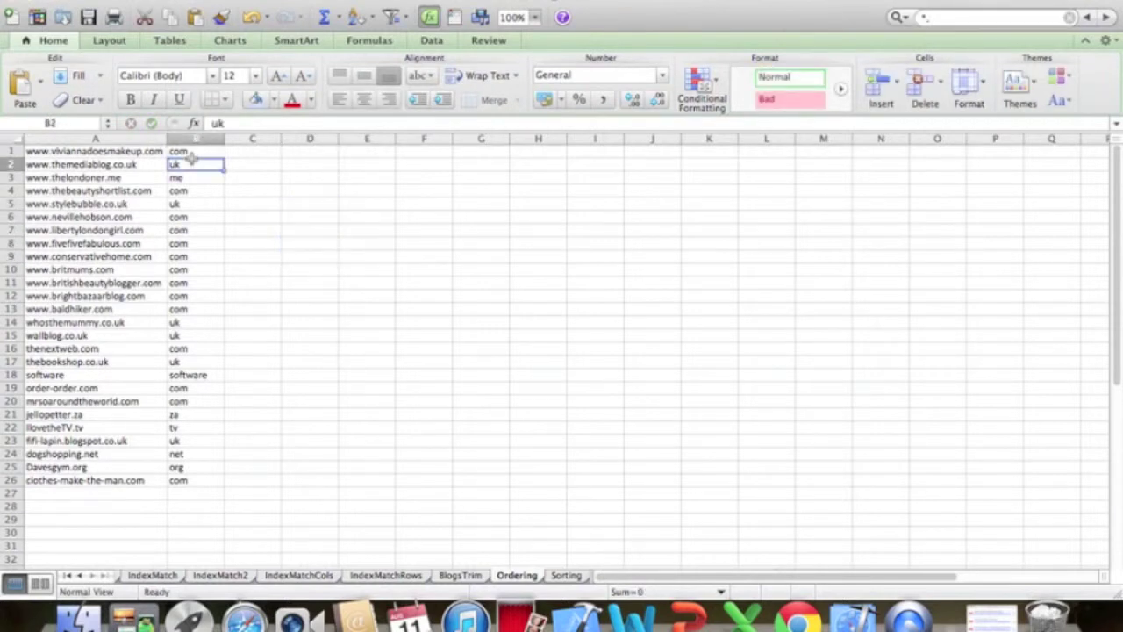
left_click(369, 19)
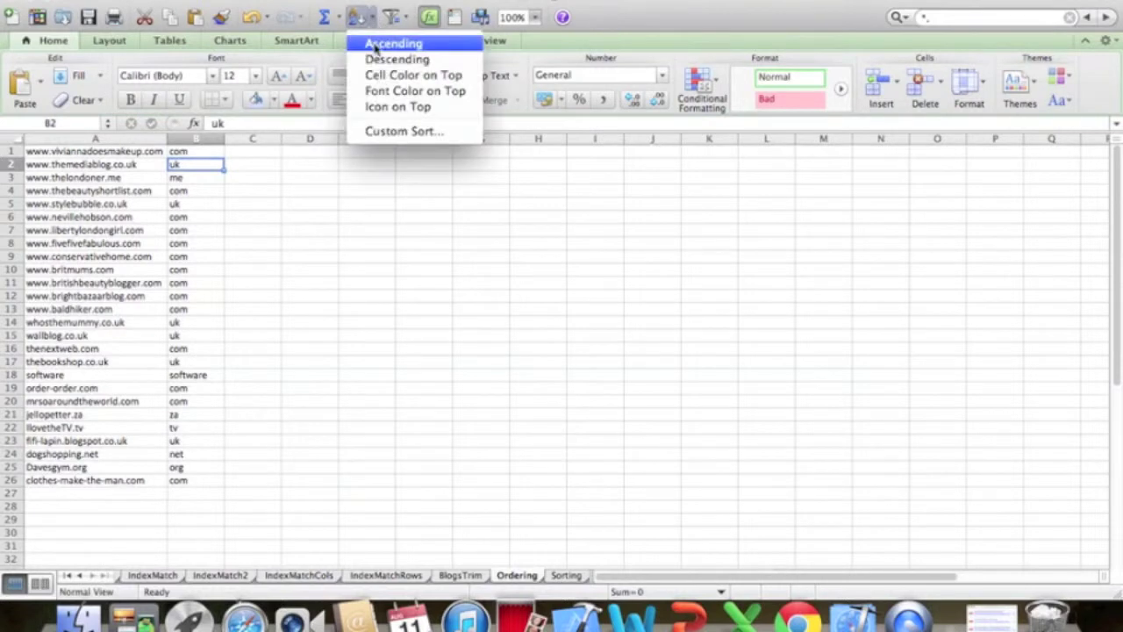
left_click(375, 44)
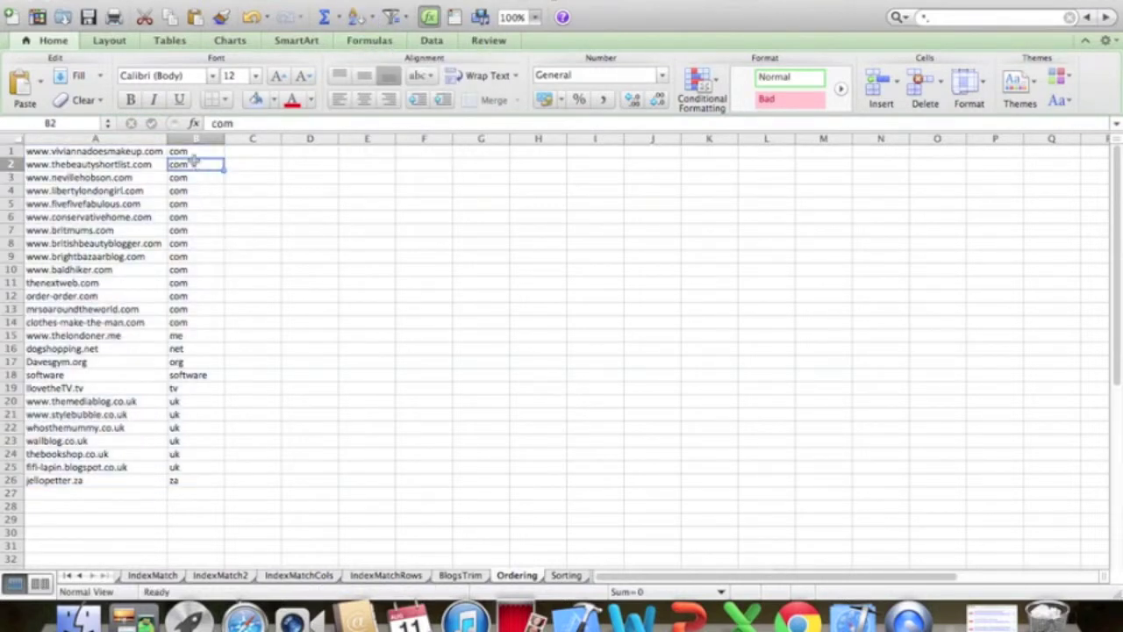
left_click_drag(140, 154, 150, 327)
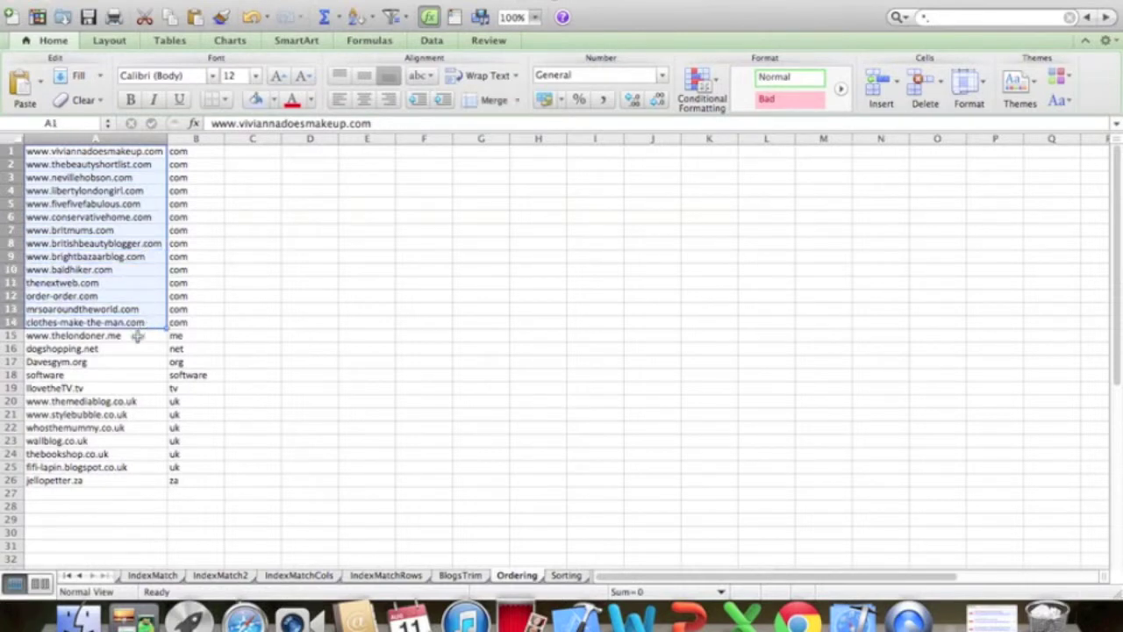
left_click_drag(132, 349, 134, 372)
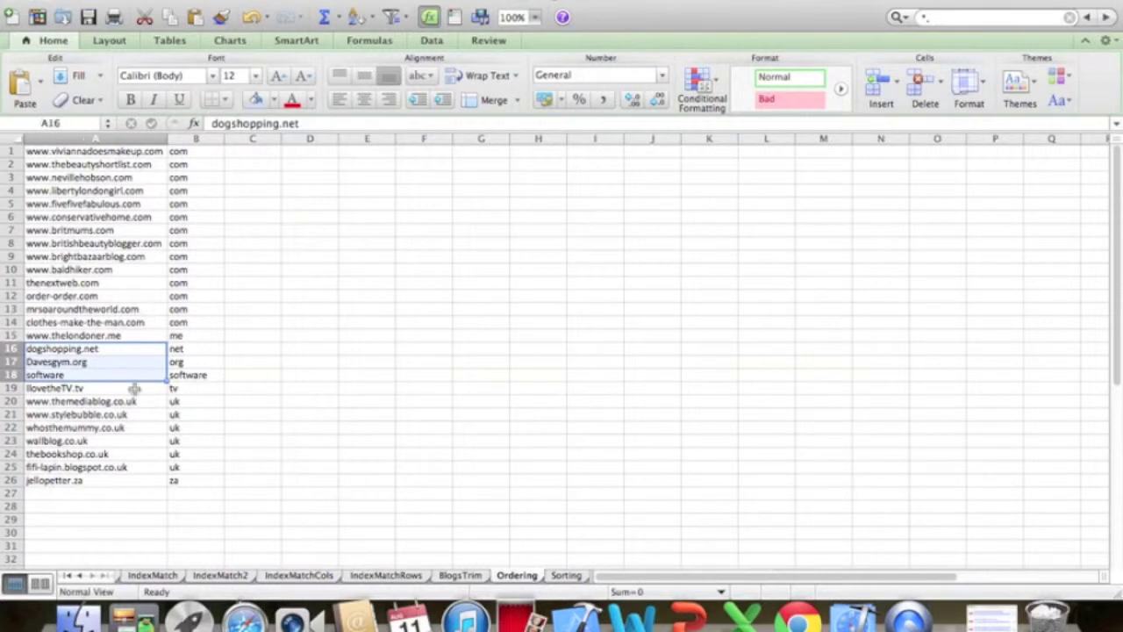
left_click_drag(137, 414, 132, 467)
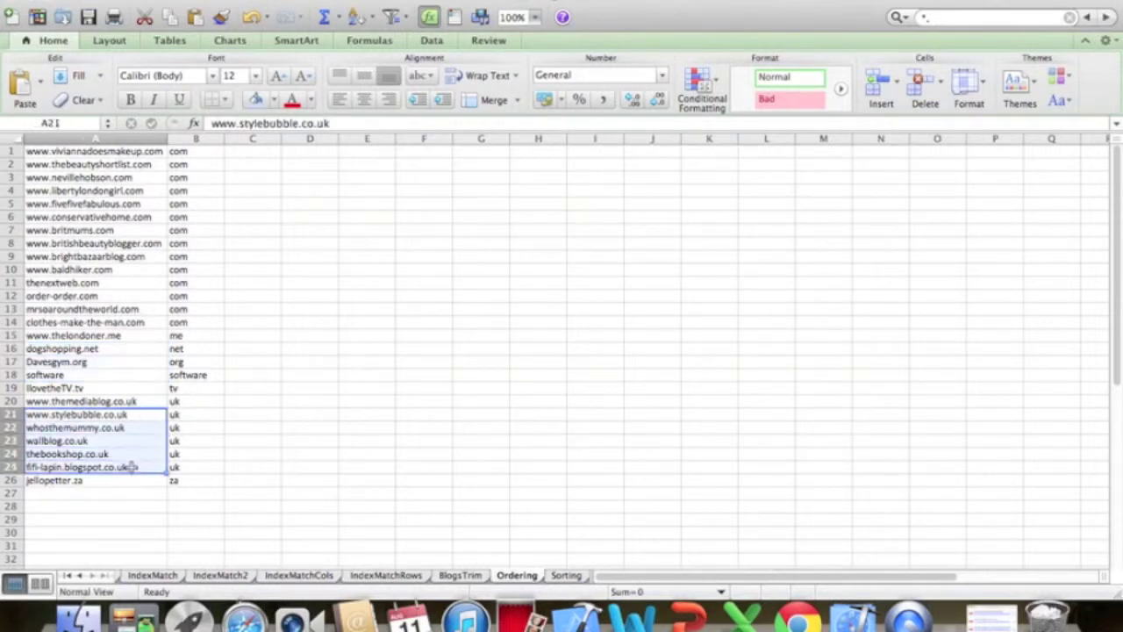
left_click(354, 468)
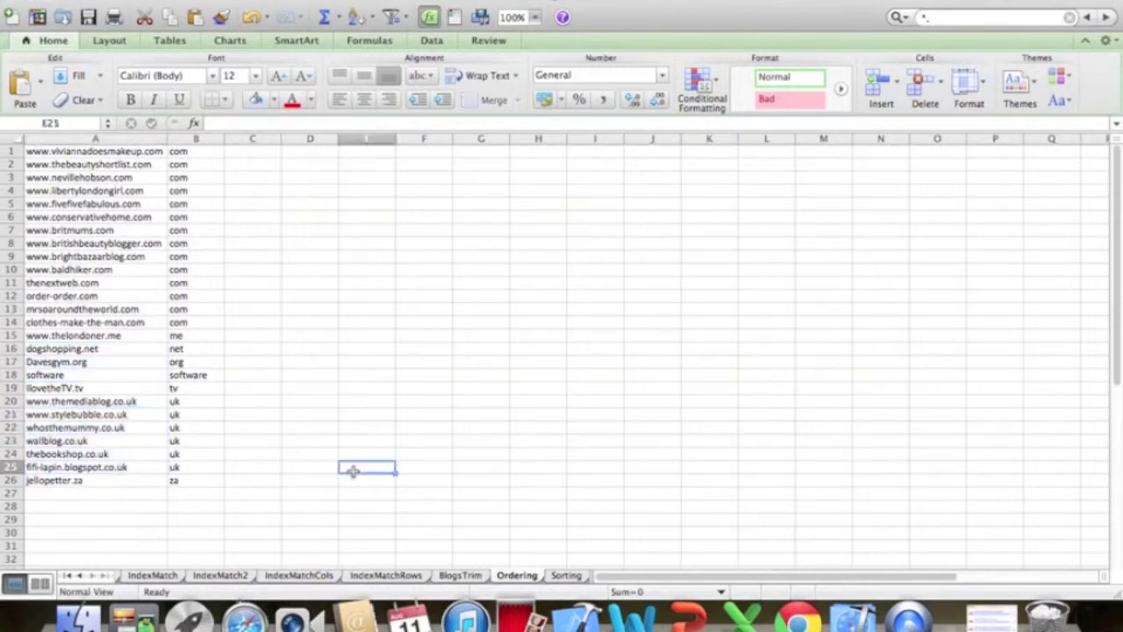
Step: Open the Custom Sort dialog for the Name/Age/Score table on the Sorting sheet
left_click(566, 576)
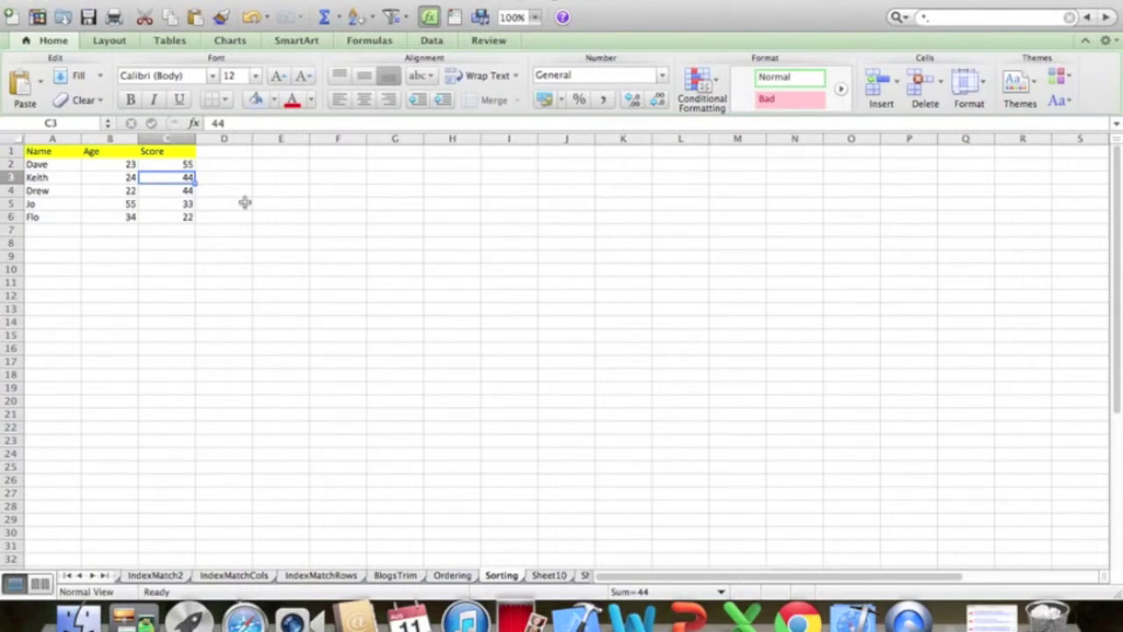
left_click(165, 165)
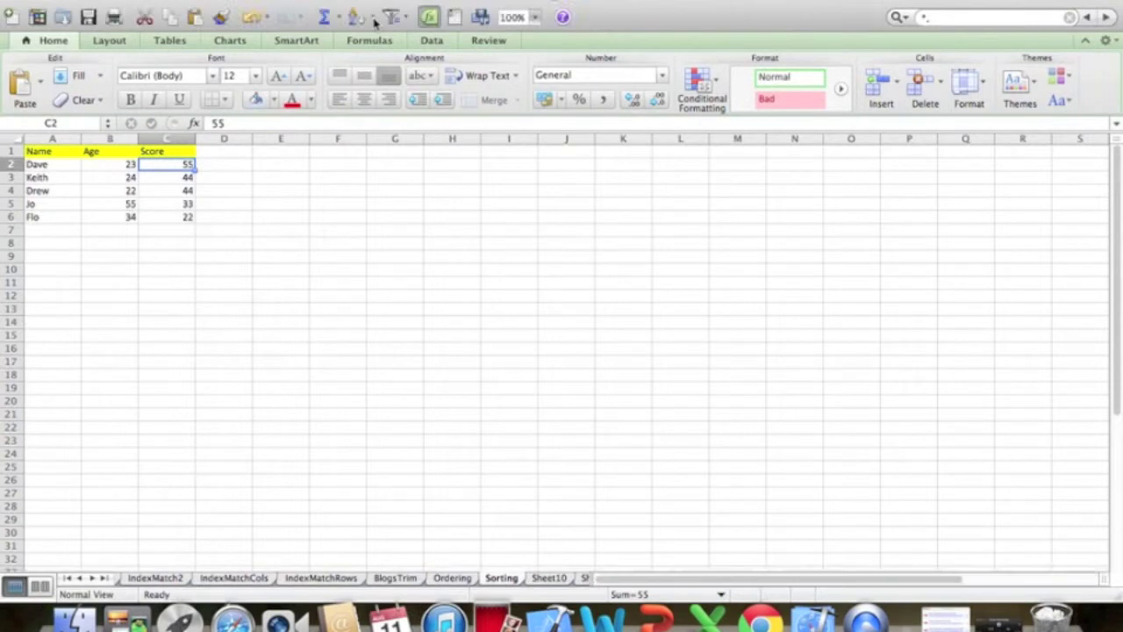
left_click(374, 19)
left_click(402, 132)
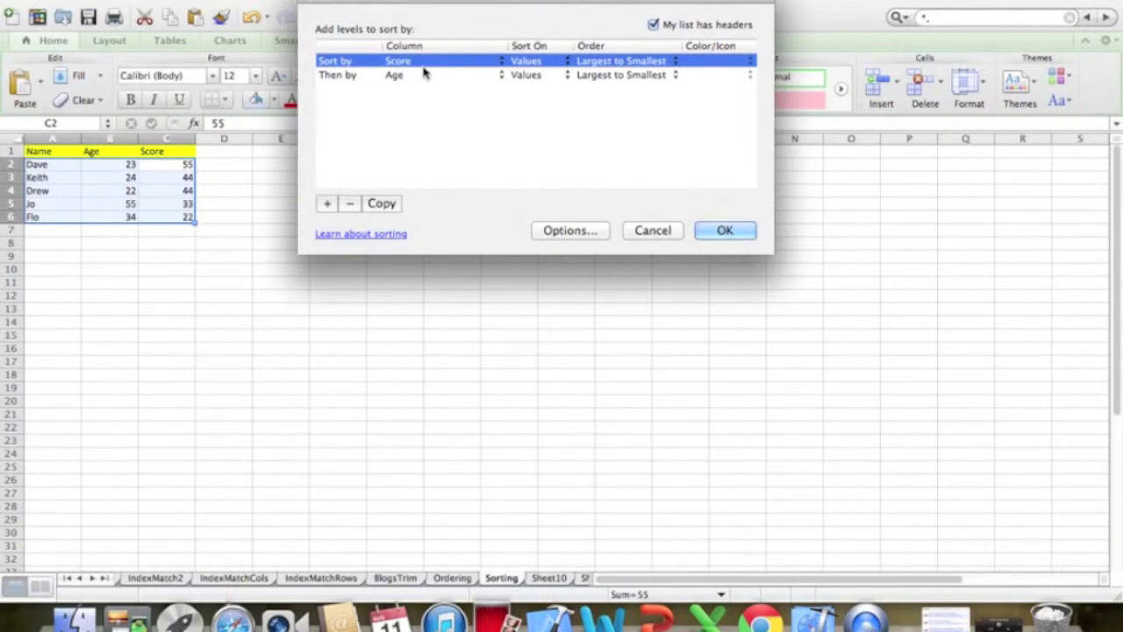
Step: Remove the Then by Age level, keeping Score by values, largest to smallest
left_click(394, 75)
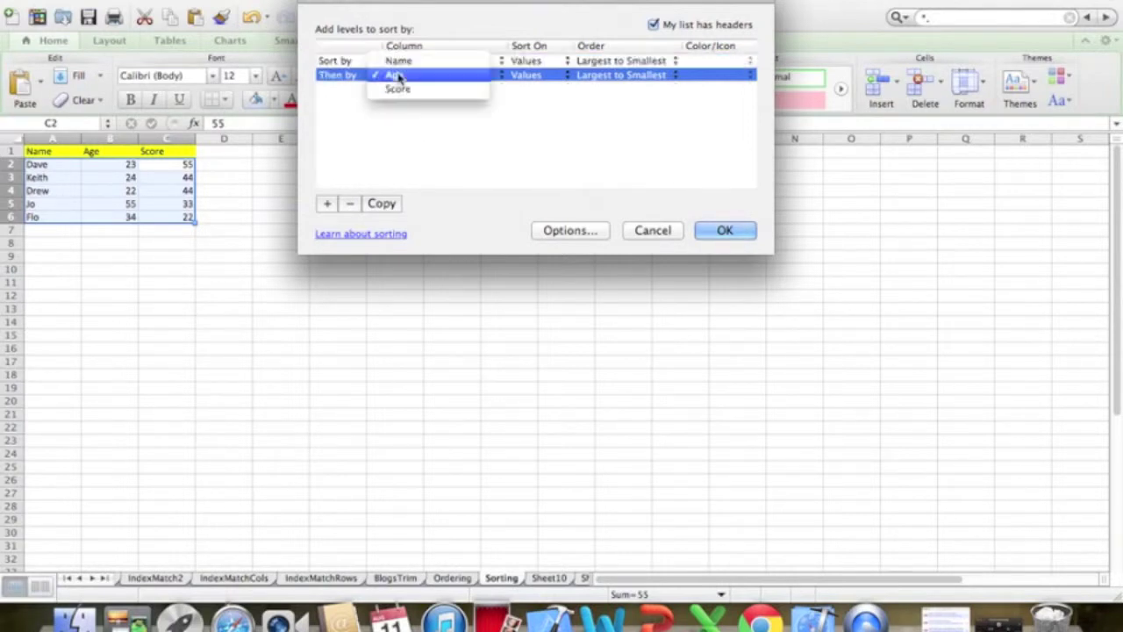
left_click(356, 212)
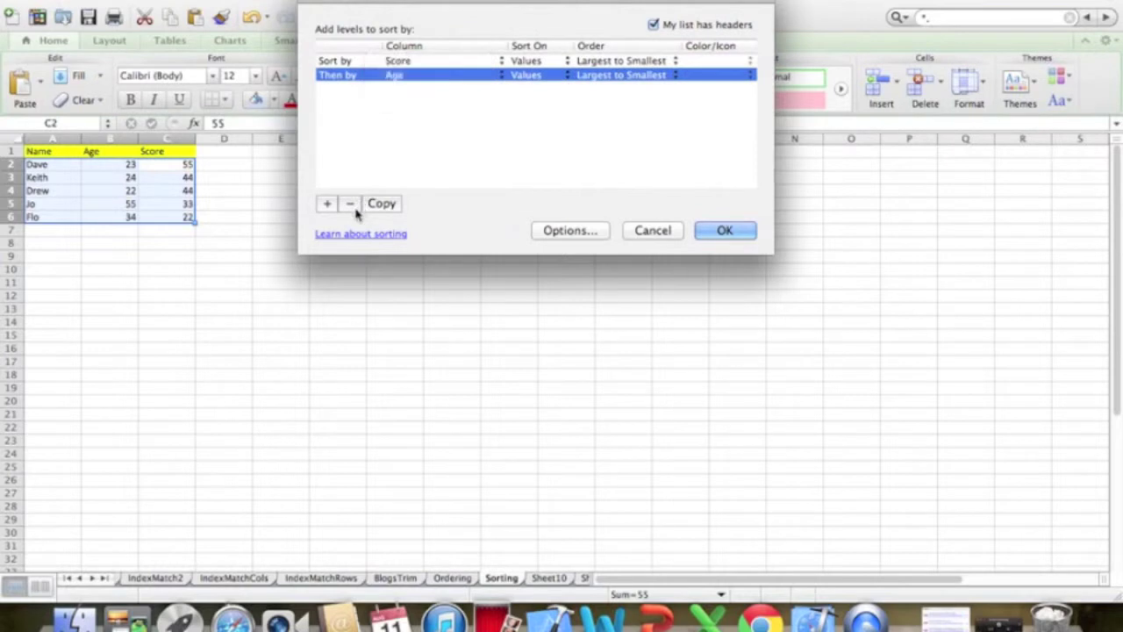
left_click(394, 76)
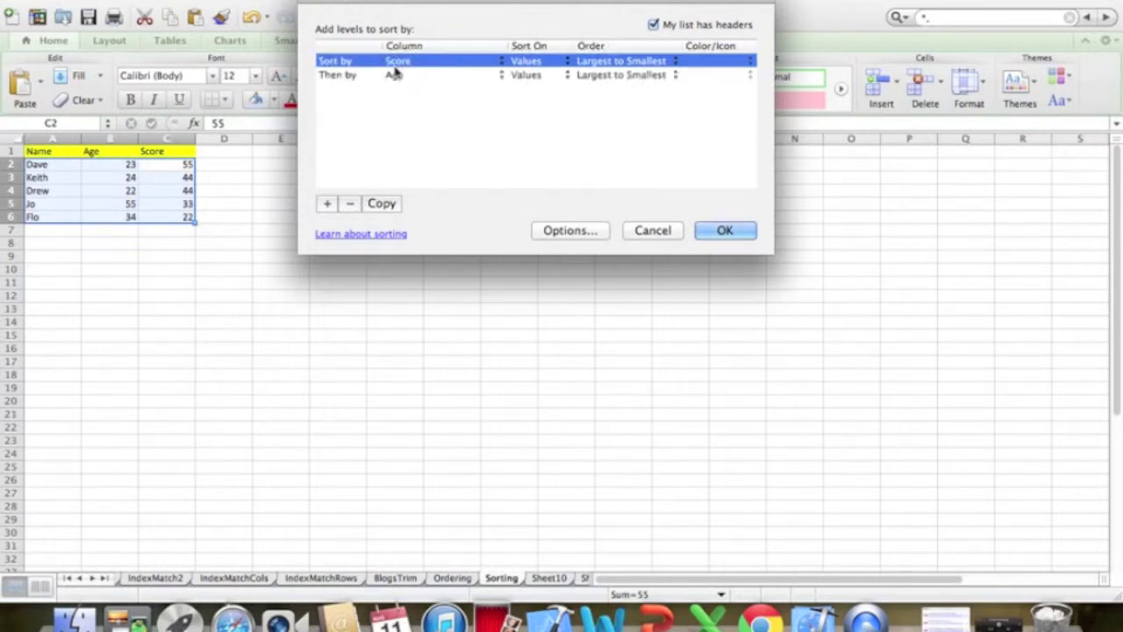
left_click(353, 204)
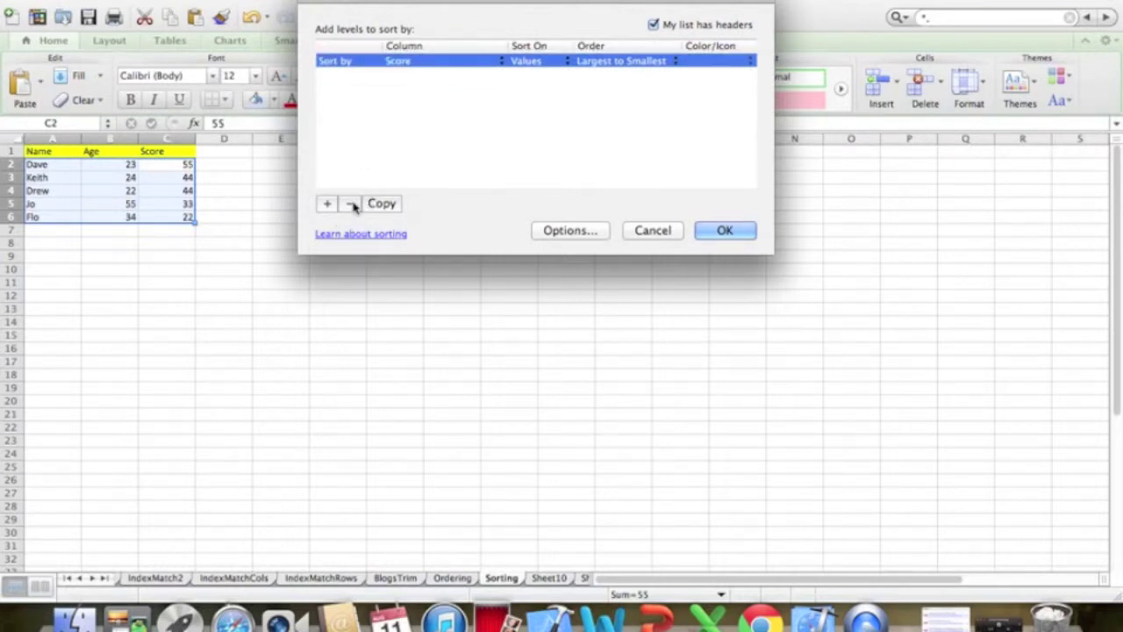
left_click(568, 60)
left_click(569, 60)
Step: Add Age, smallest to largest, as a second sort level and apply the sort
left_click(328, 204)
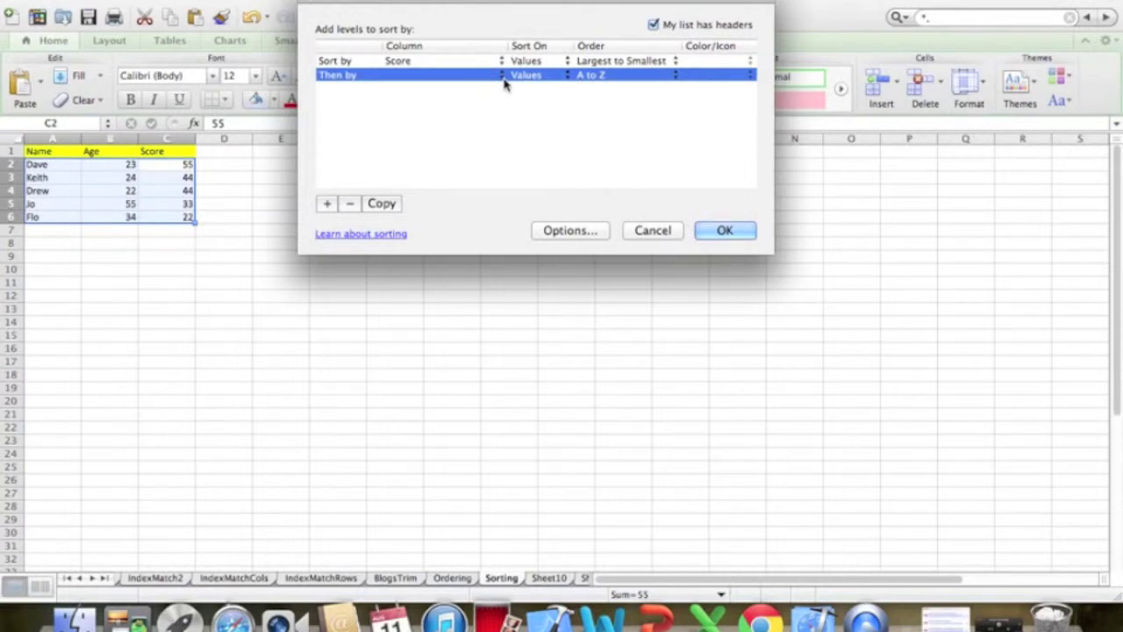
left_click(502, 77)
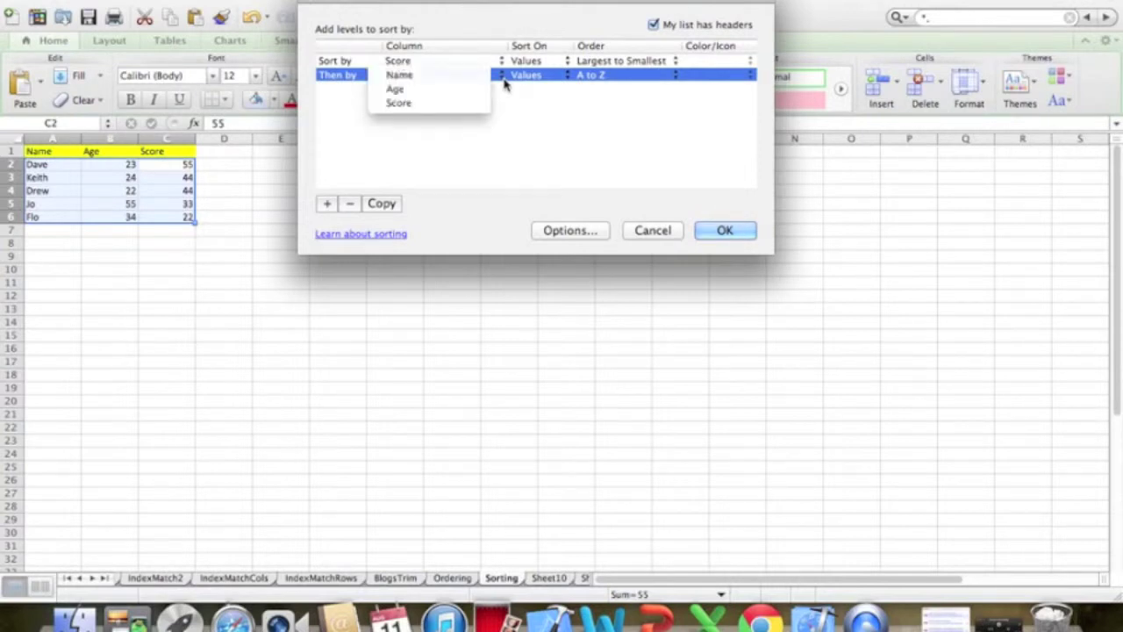
left_click(457, 91)
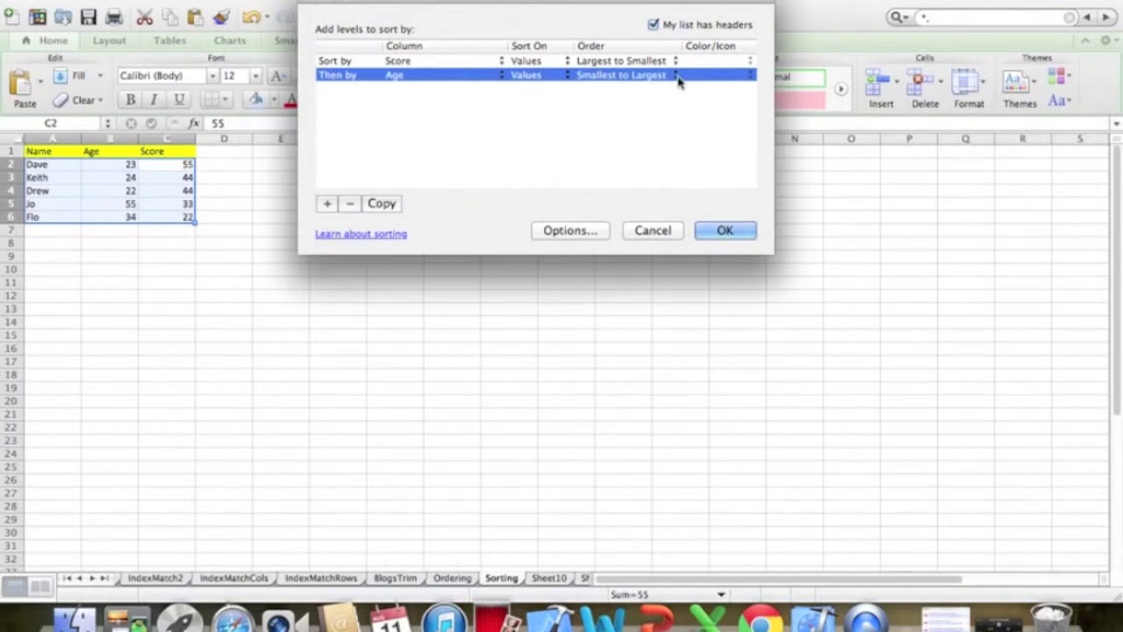
left_click(725, 232)
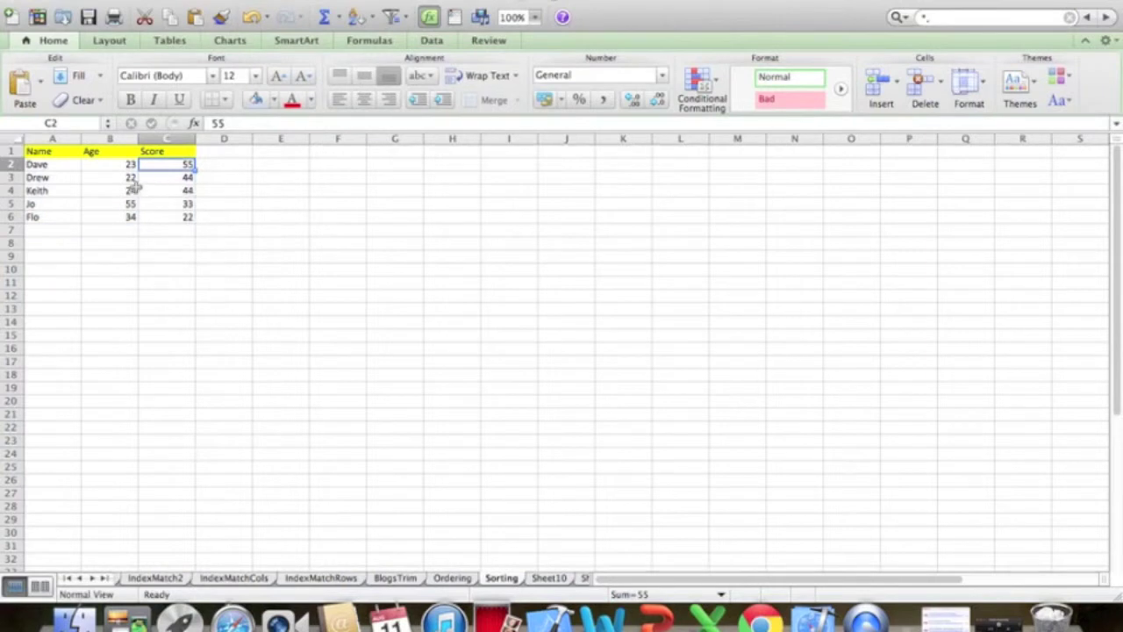
Step: Compare Drew's and Keith's sorted rows, then switch to Sheet10
left_click_drag(74, 176, 155, 177)
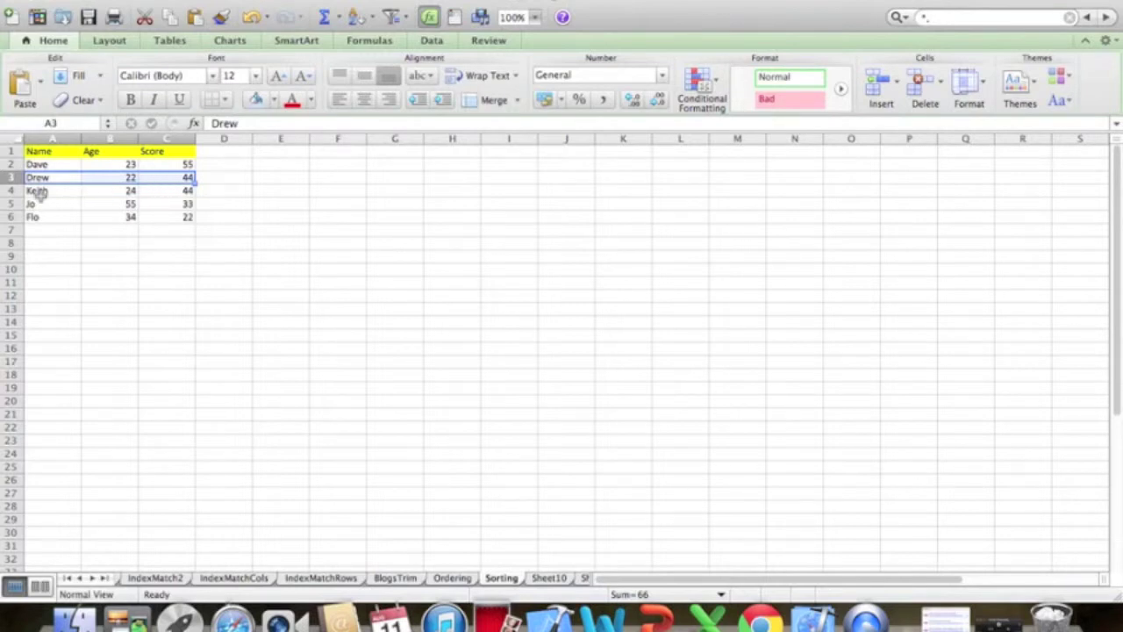
left_click_drag(39, 193, 162, 191)
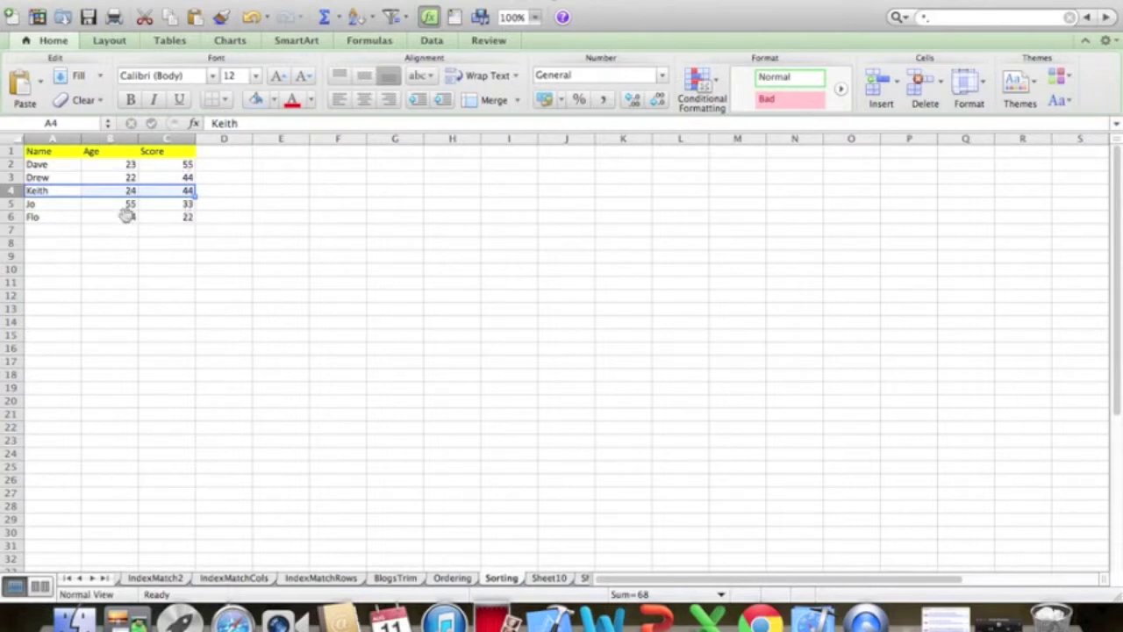
left_click(222, 242)
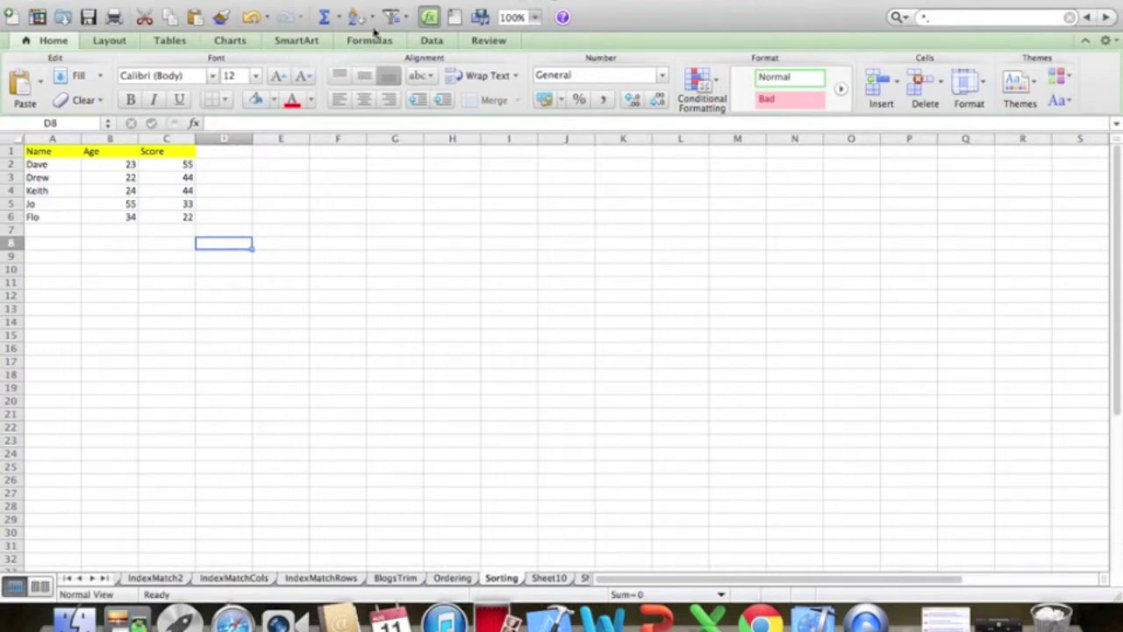
left_click(373, 21)
left_click(373, 21)
left_click(549, 579)
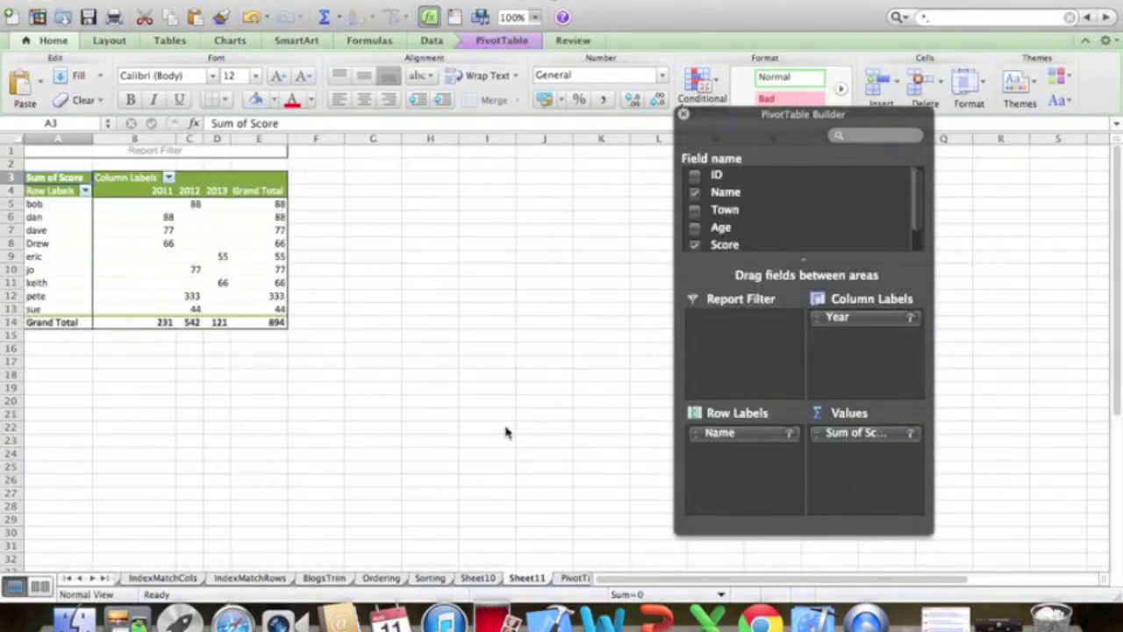
Step: Go to the PivotTables sheet and select cell B3 in its source data
scroll(507, 431, "right", 3)
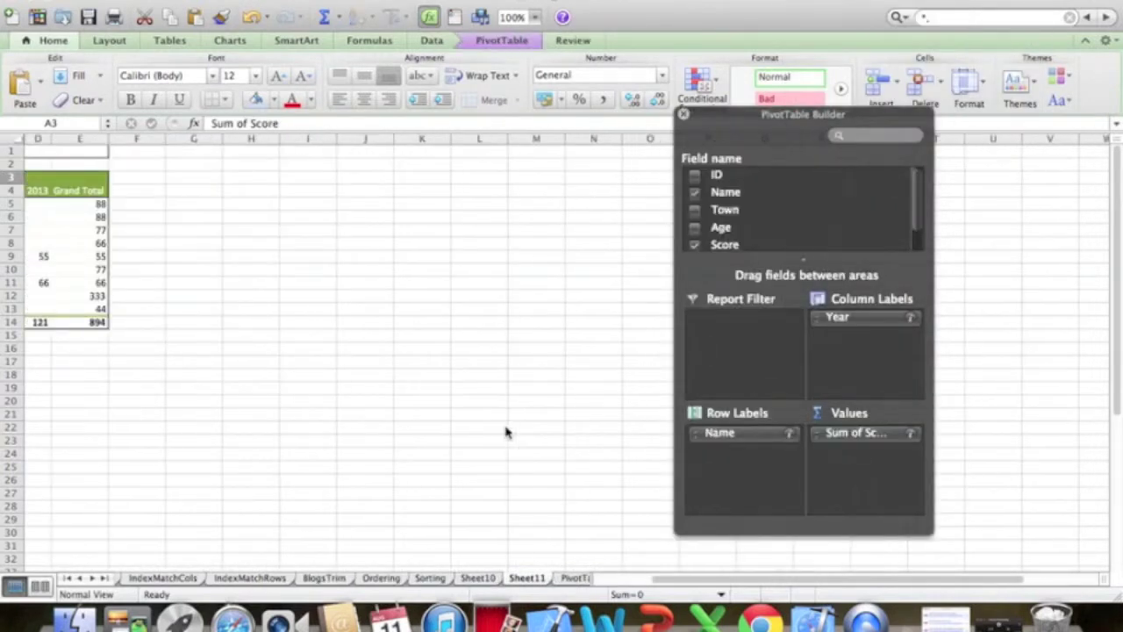
left_click(572, 578)
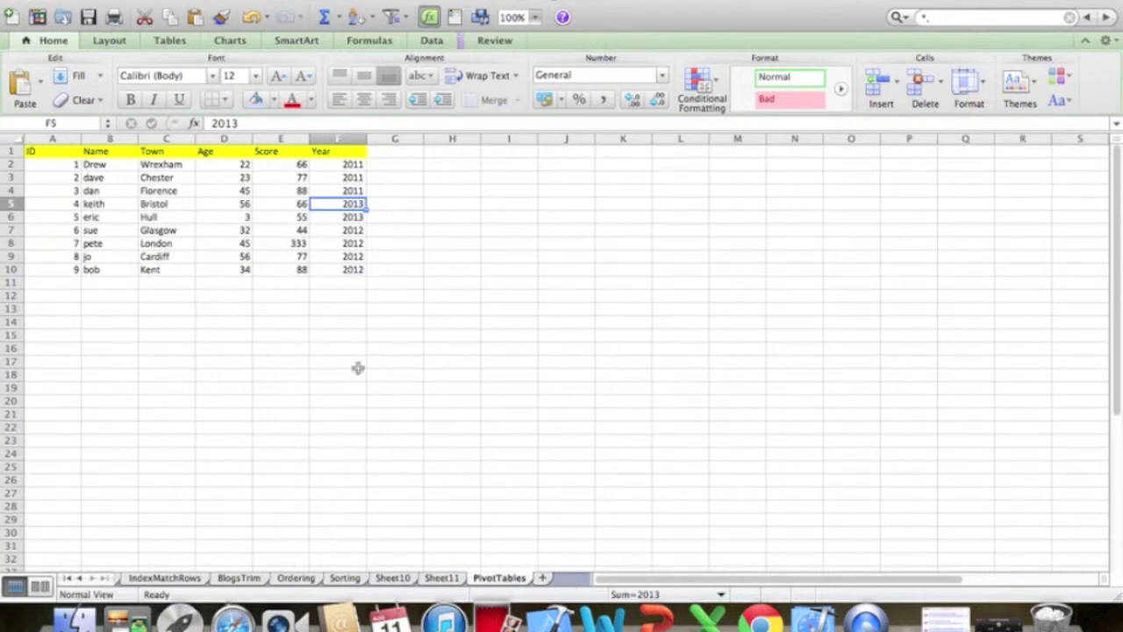
left_click(95, 178)
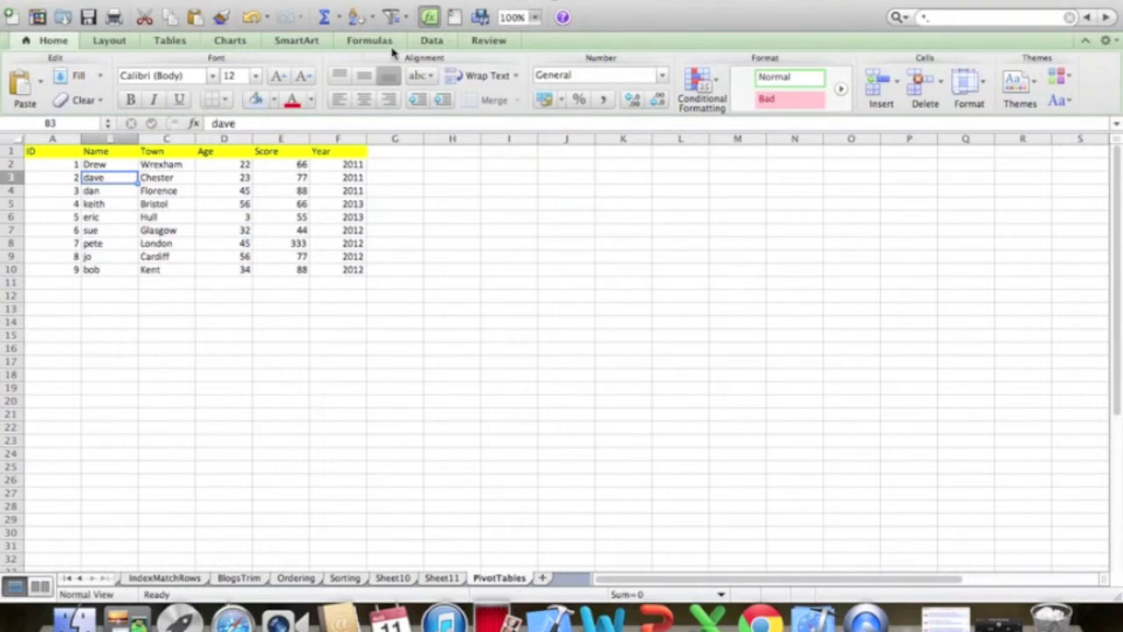
Step: Create a PivotTable from PivotTables!$A$1:$F$10 on a new worksheet
left_click(386, 2)
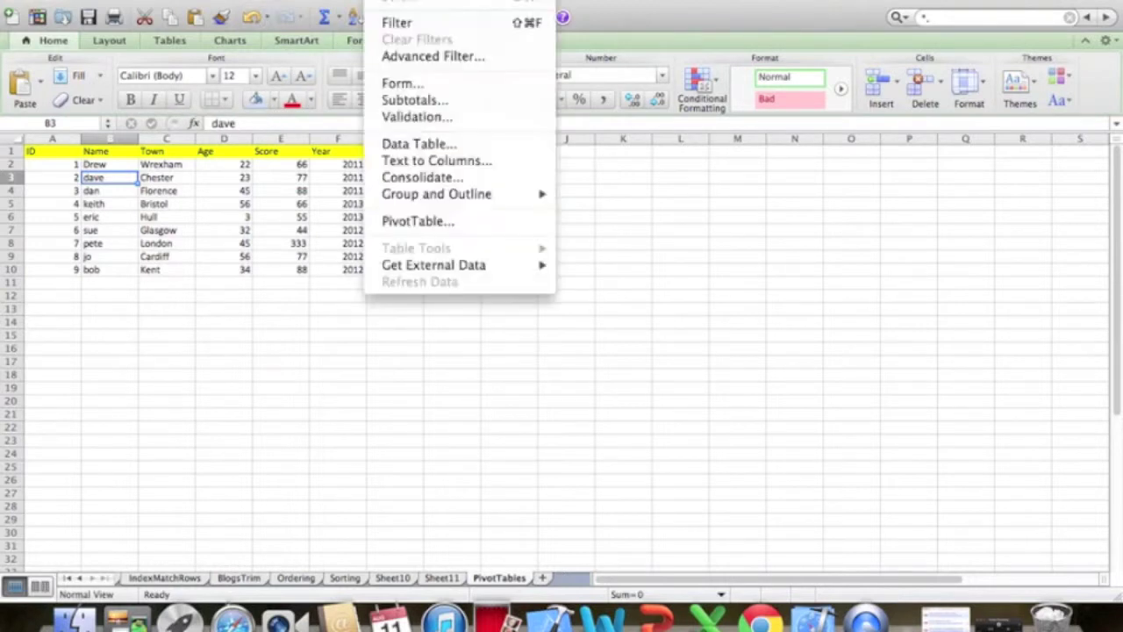
left_click(440, 219)
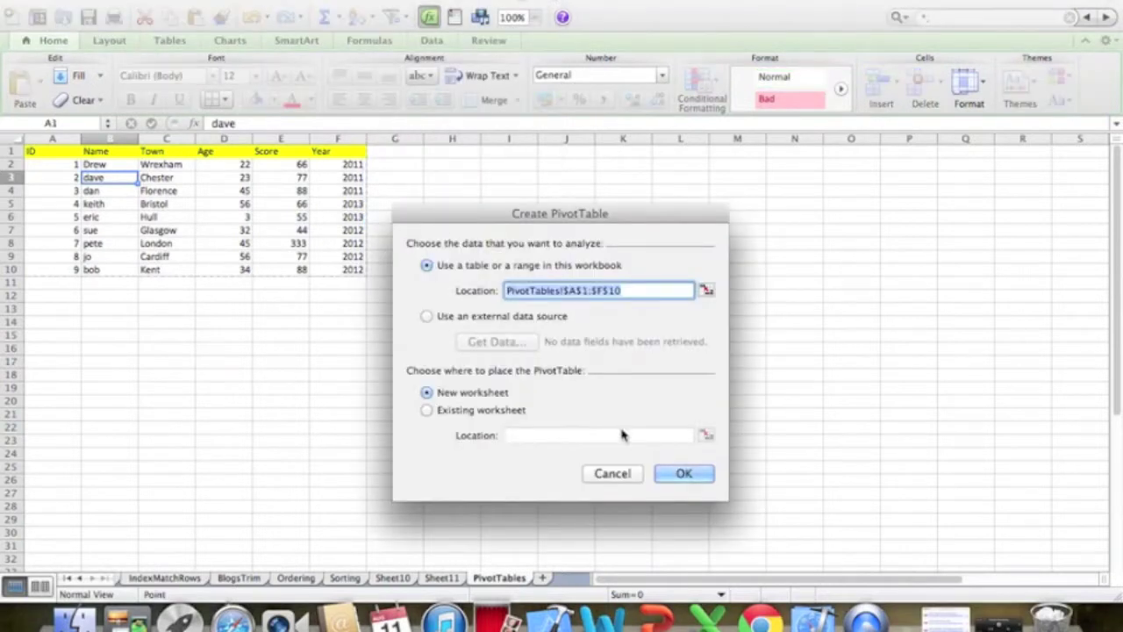
left_click(678, 474)
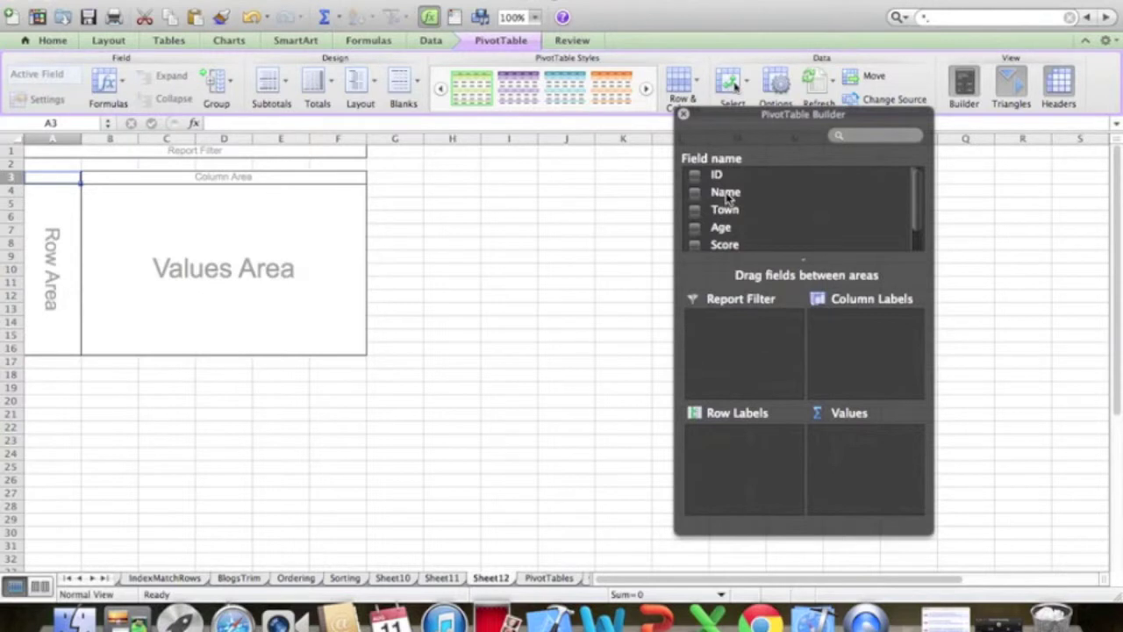
Step: Put Name in Row Labels, Town in Column Labels and the sum of Score in Values
left_click_drag(727, 197, 869, 349)
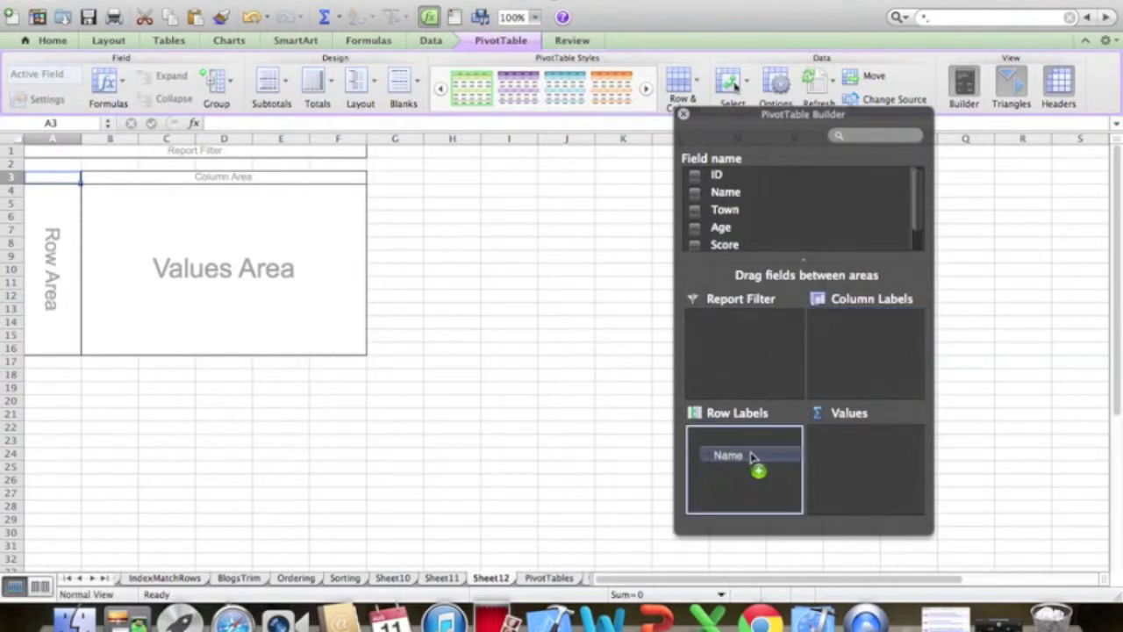
left_click_drag(869, 348, 750, 458)
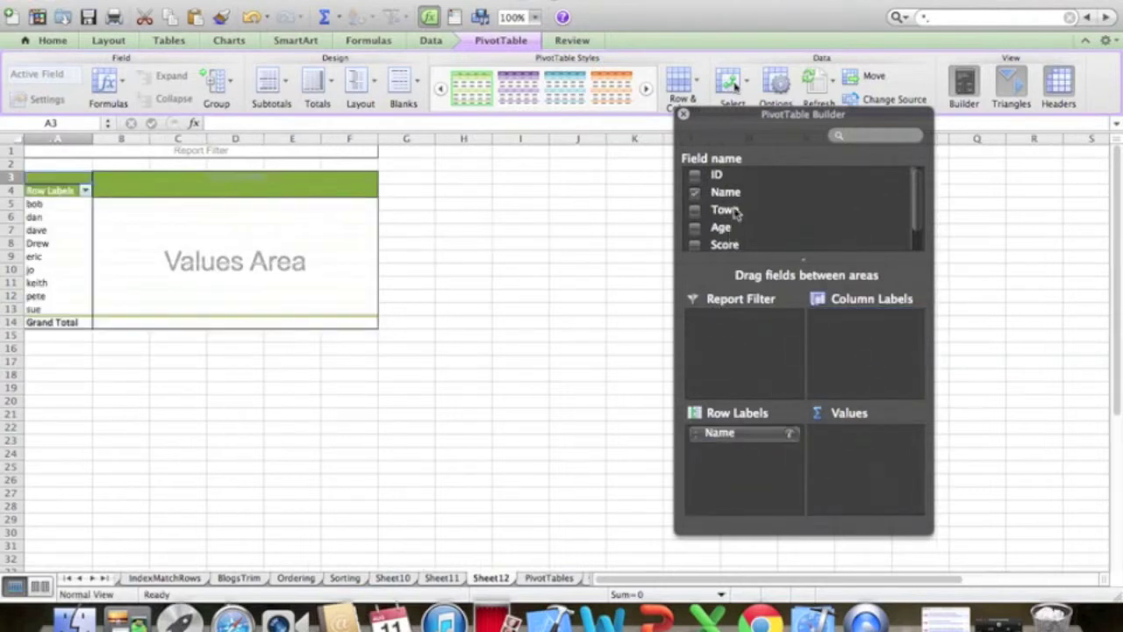
left_click_drag(737, 214, 869, 341)
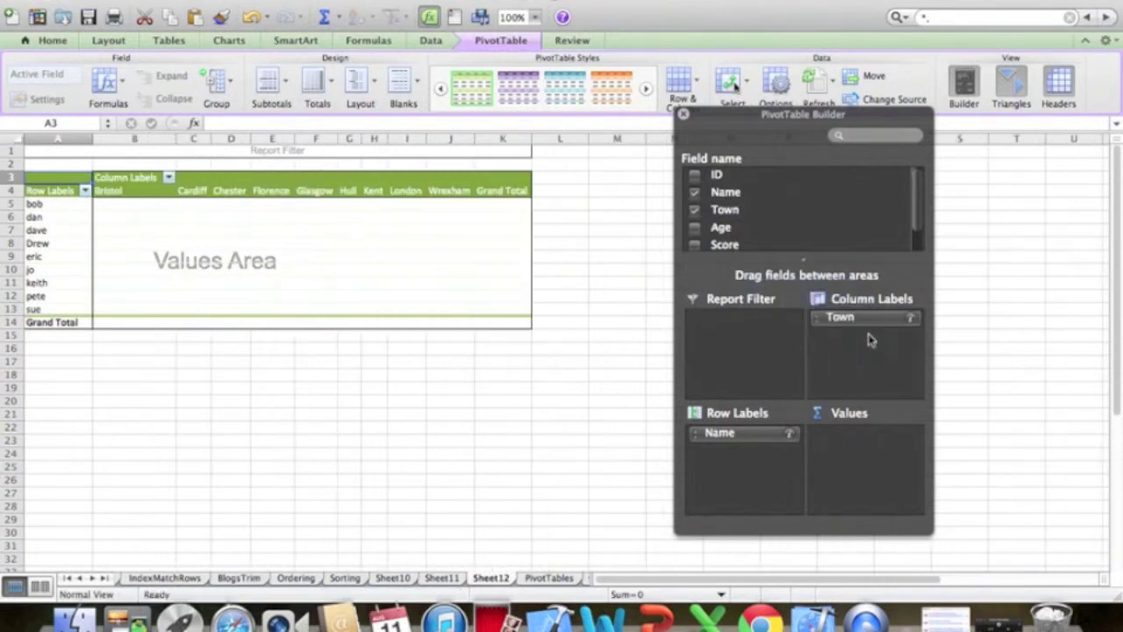
scroll(727, 230, "down", 1)
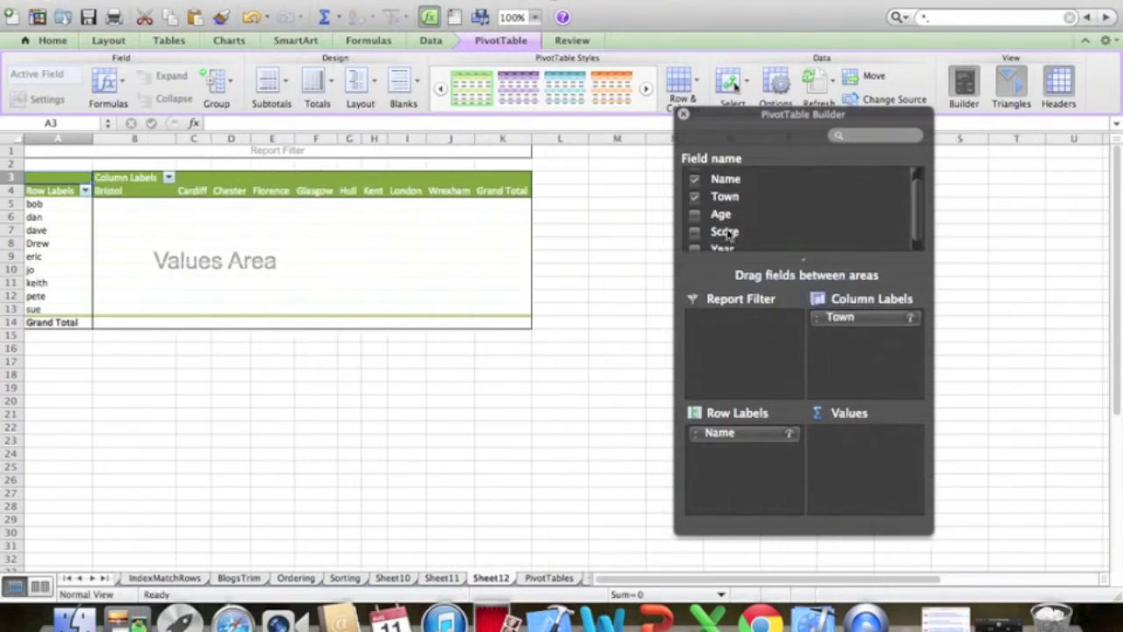
left_click_drag(726, 232, 876, 463)
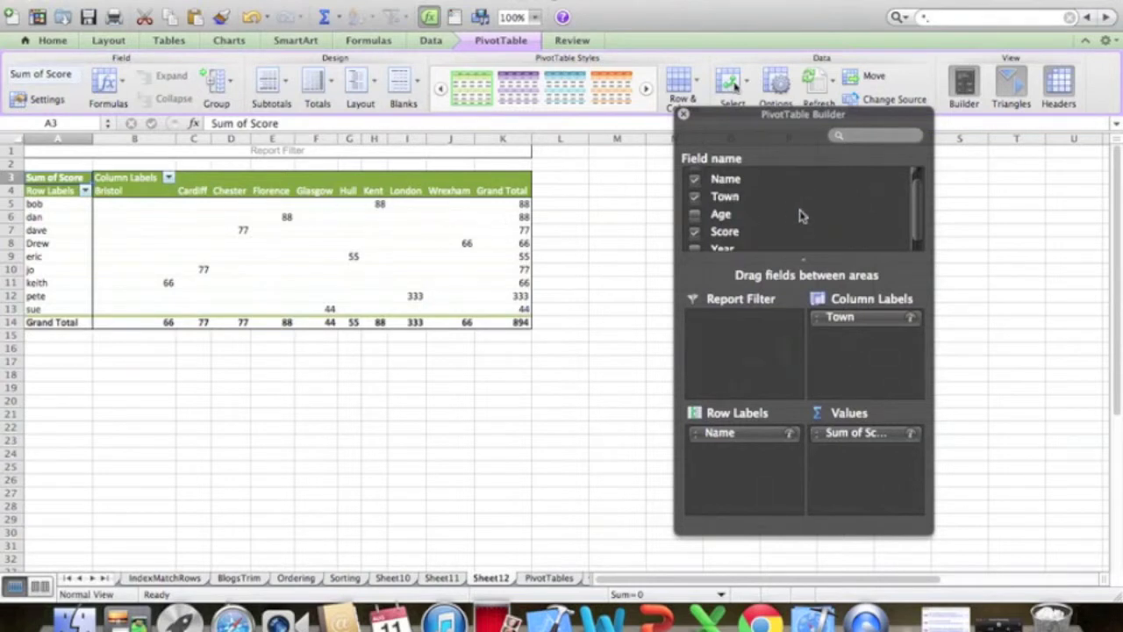
scroll(799, 209, "down", 2)
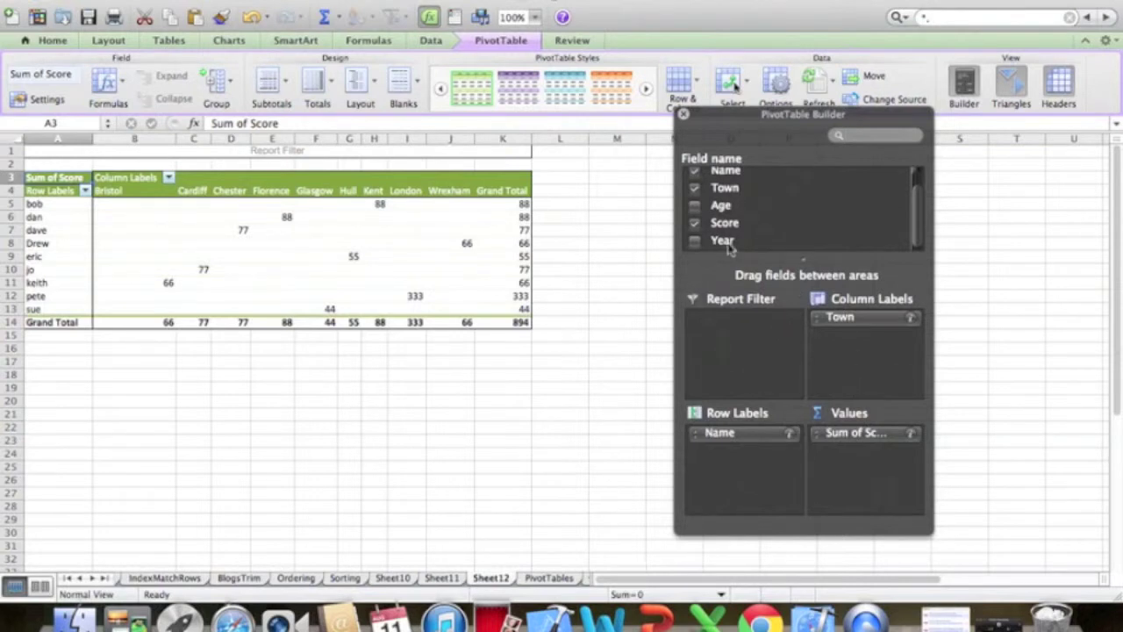
Step: Swap Town for Year in the pivot columns, summing each name's scores across 2011–2013
left_click_drag(725, 242, 873, 369)
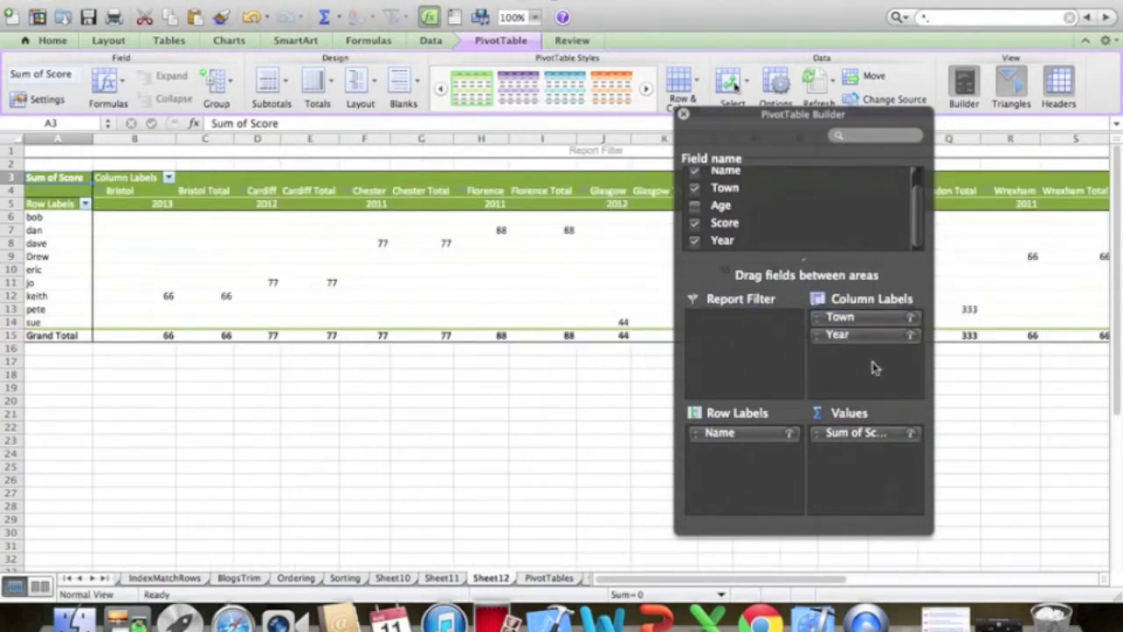
left_click_drag(869, 318, 840, 189)
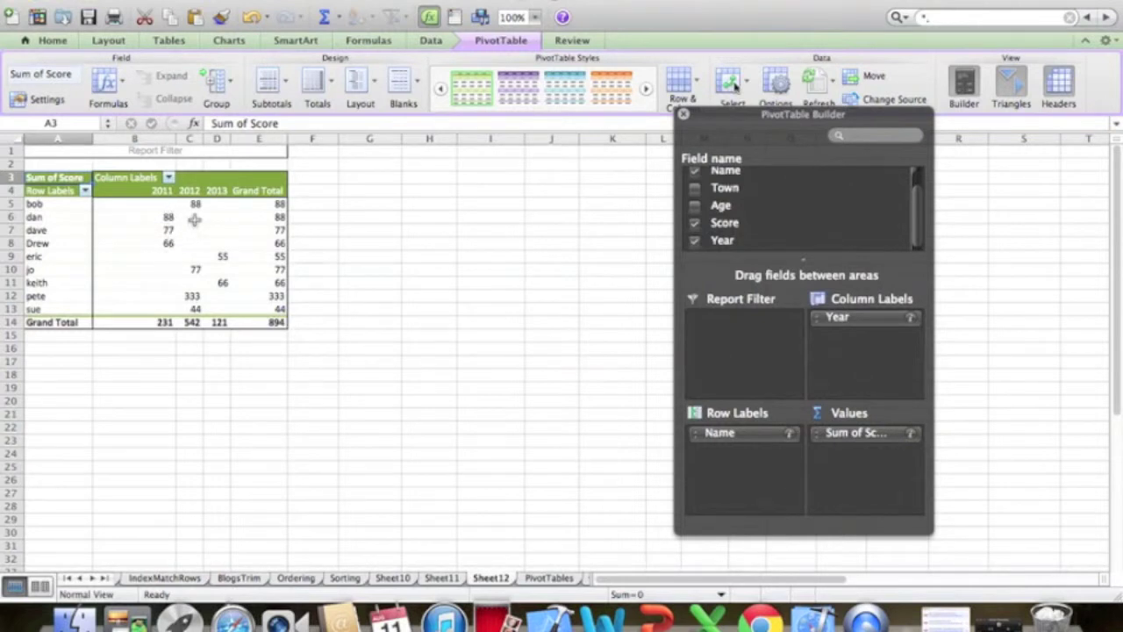
scroll(845, 222, "down", 1)
scroll(845, 222, "up", 1)
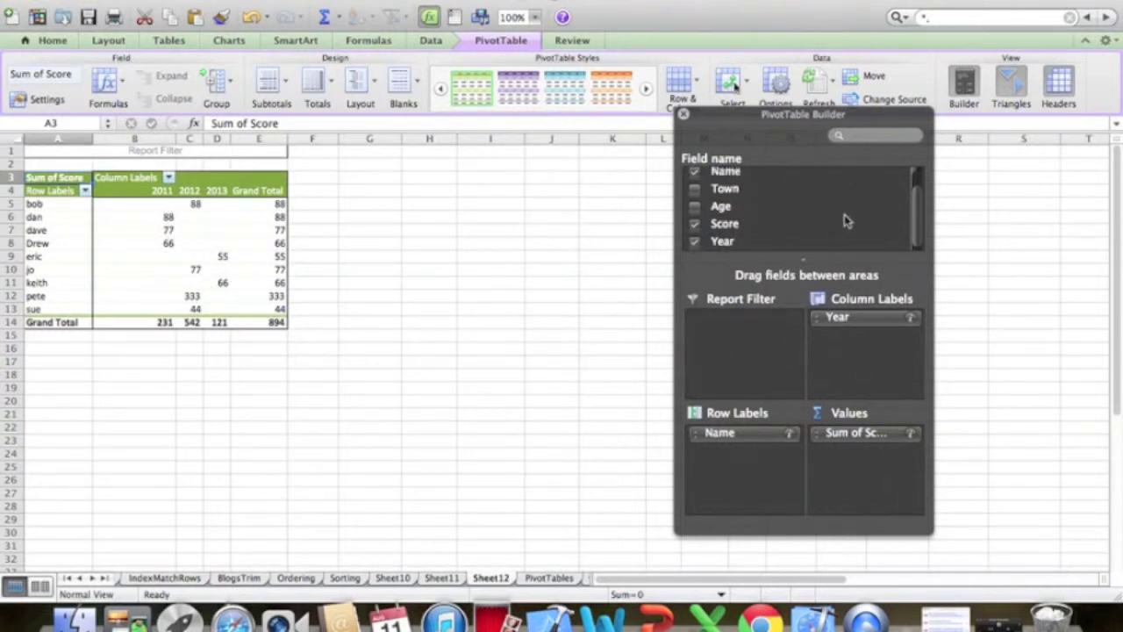
scroll(844, 221, "up", 1)
scroll(844, 221, "down", 1)
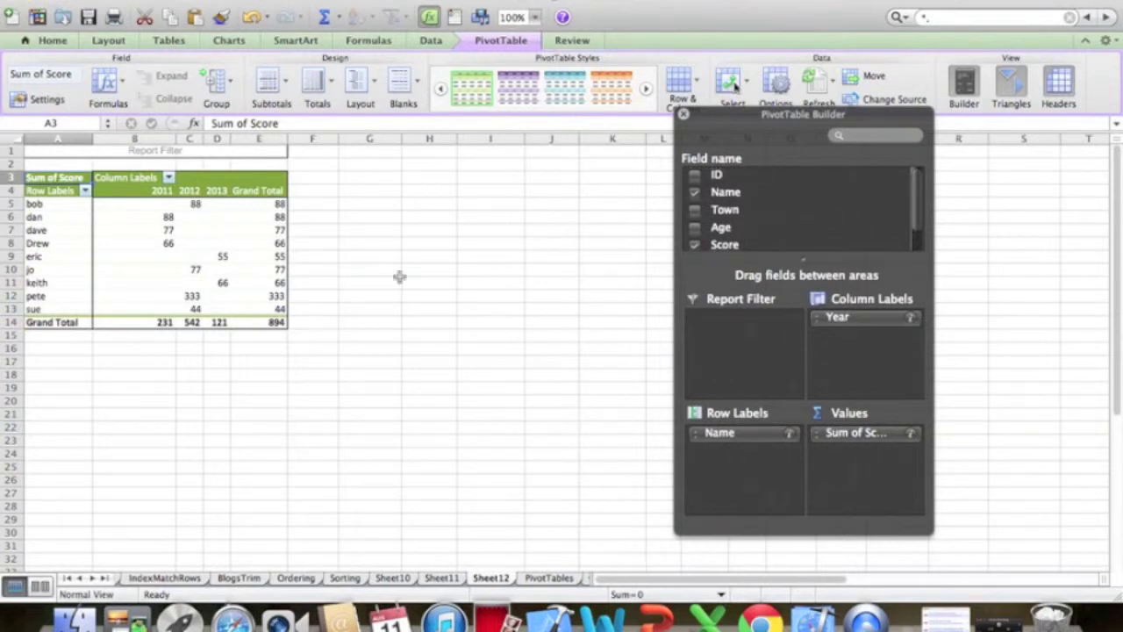
Step: Browse Sheet10 and Sheet11, then select a cell in Sheet11's pivot table and check the data commands
left_click(444, 579)
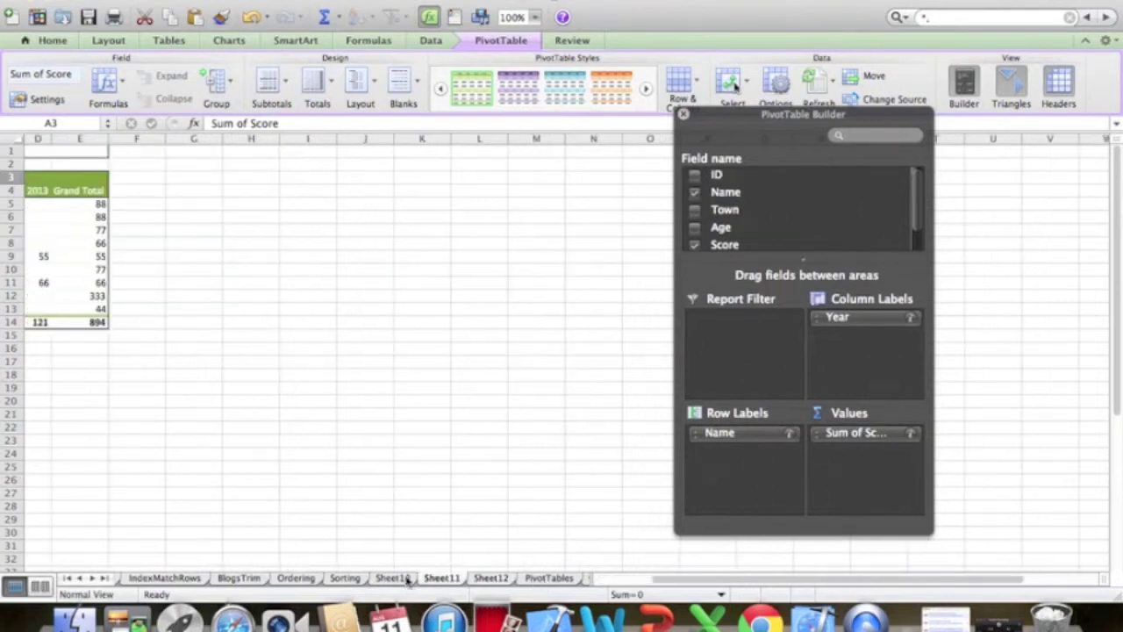
left_click(408, 581)
left_click(439, 580)
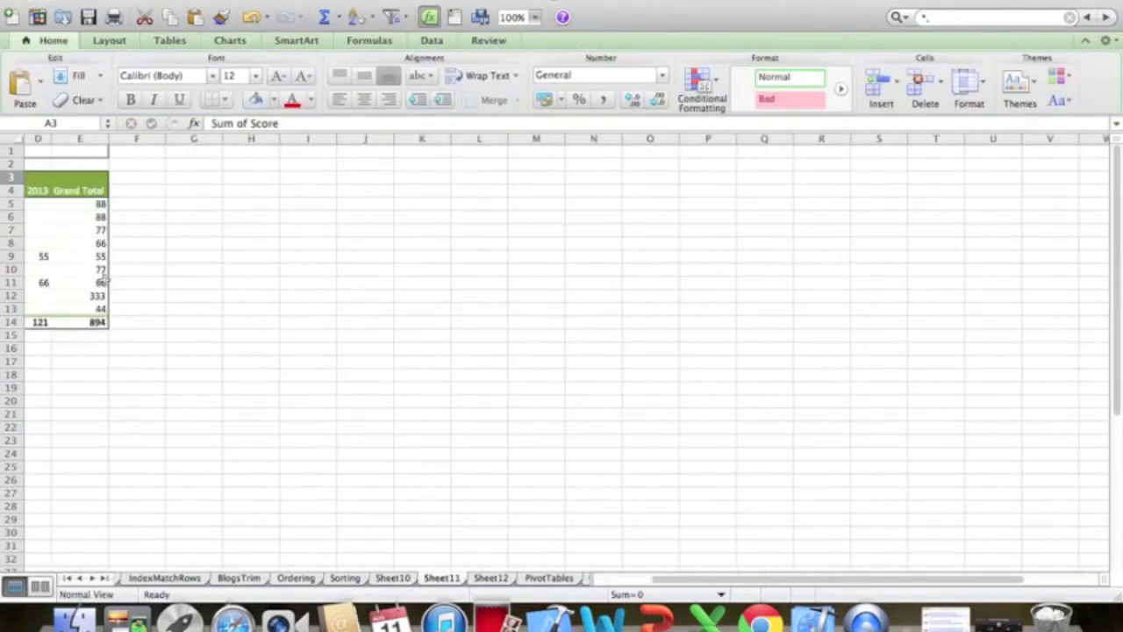
left_click(99, 256)
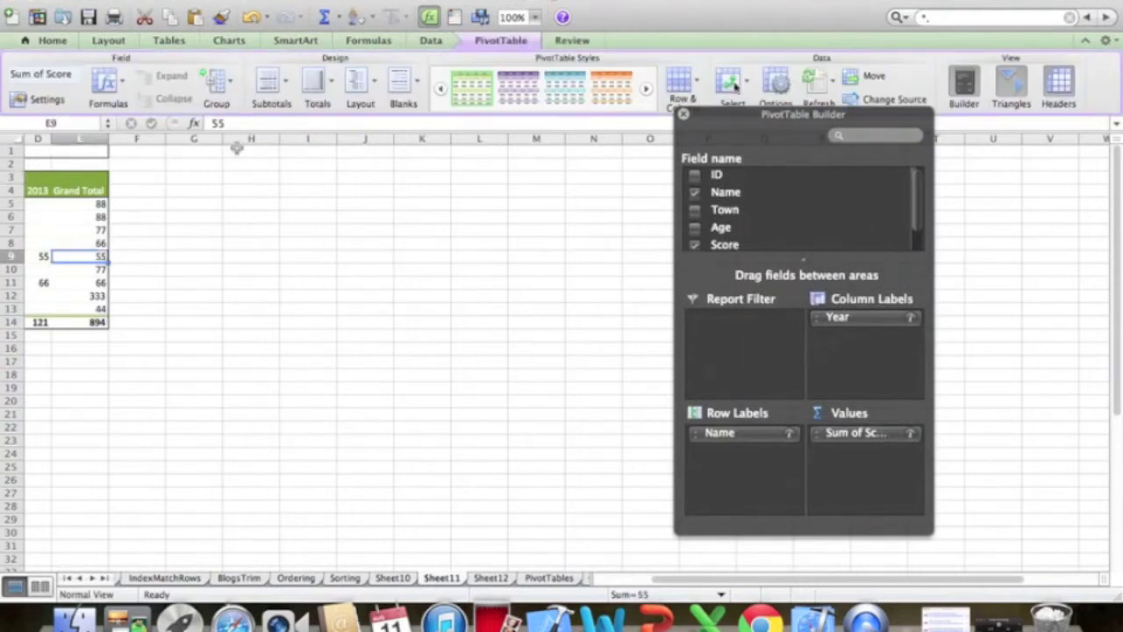
left_click(390, 2)
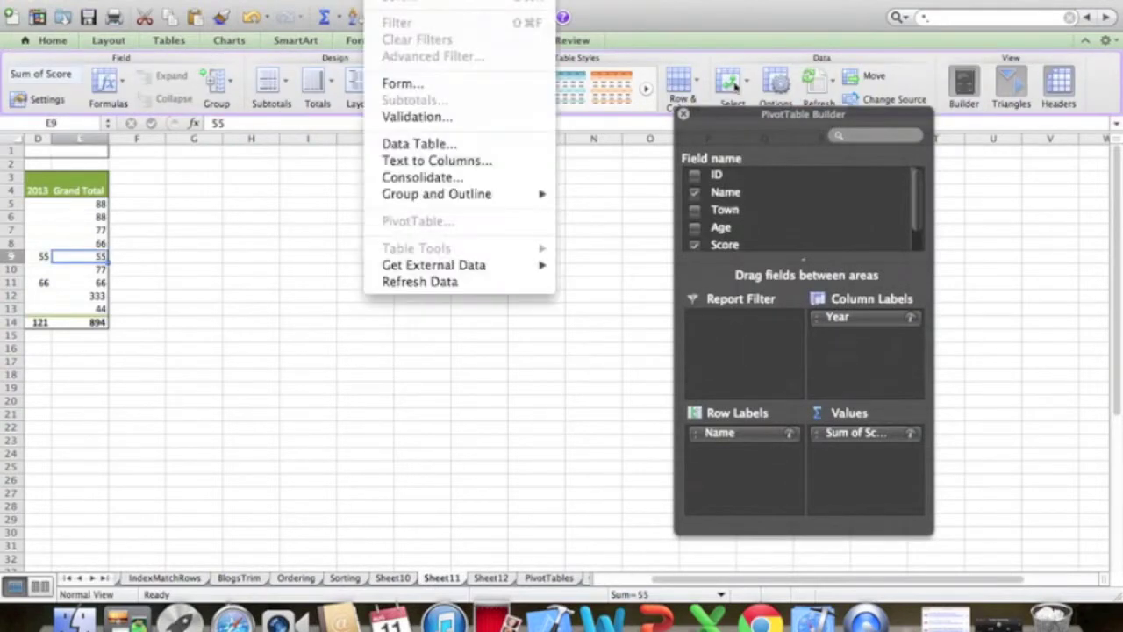
left_click(256, 222)
Step: Insert a new blank Sheet13 after the PivotTables source data sheet
left_click(548, 577)
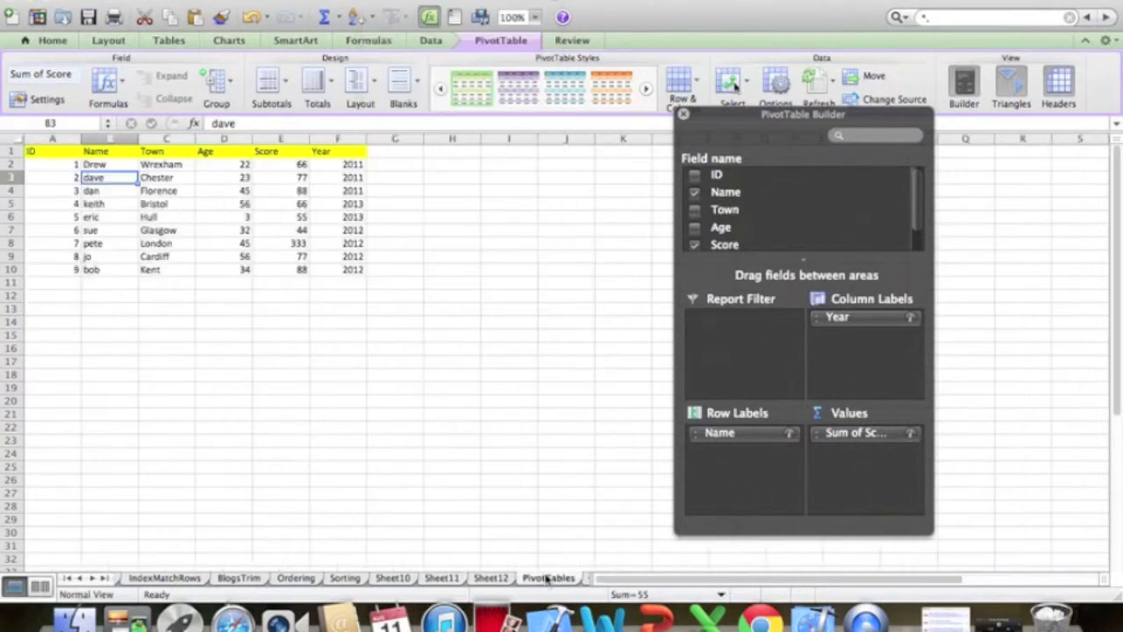
scroll(448, 415, "right", 3)
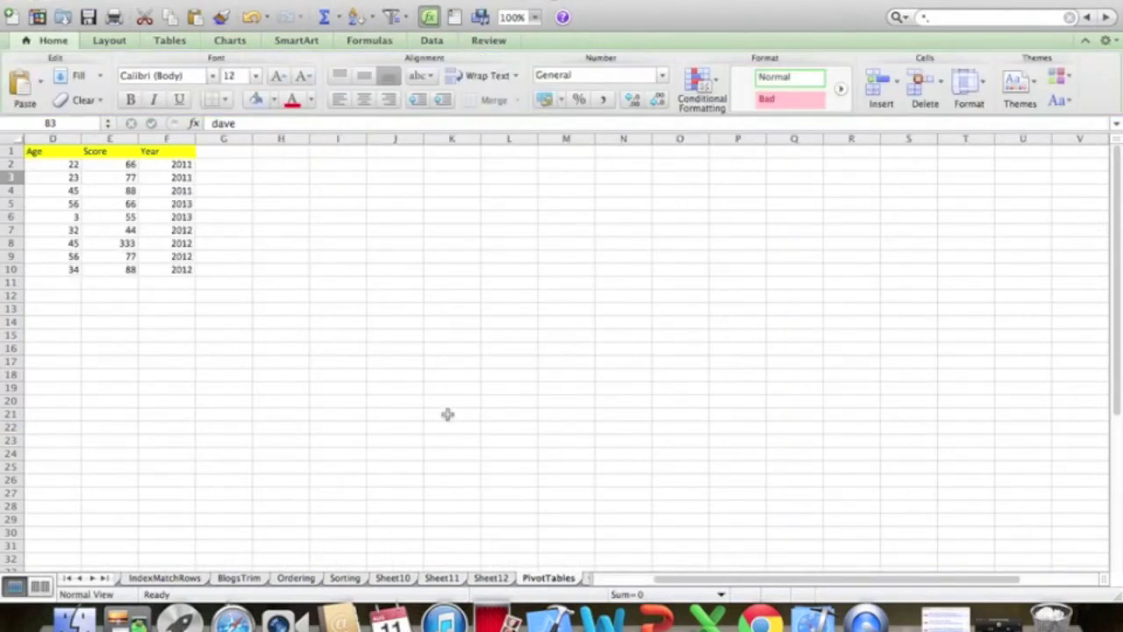
left_click(591, 579)
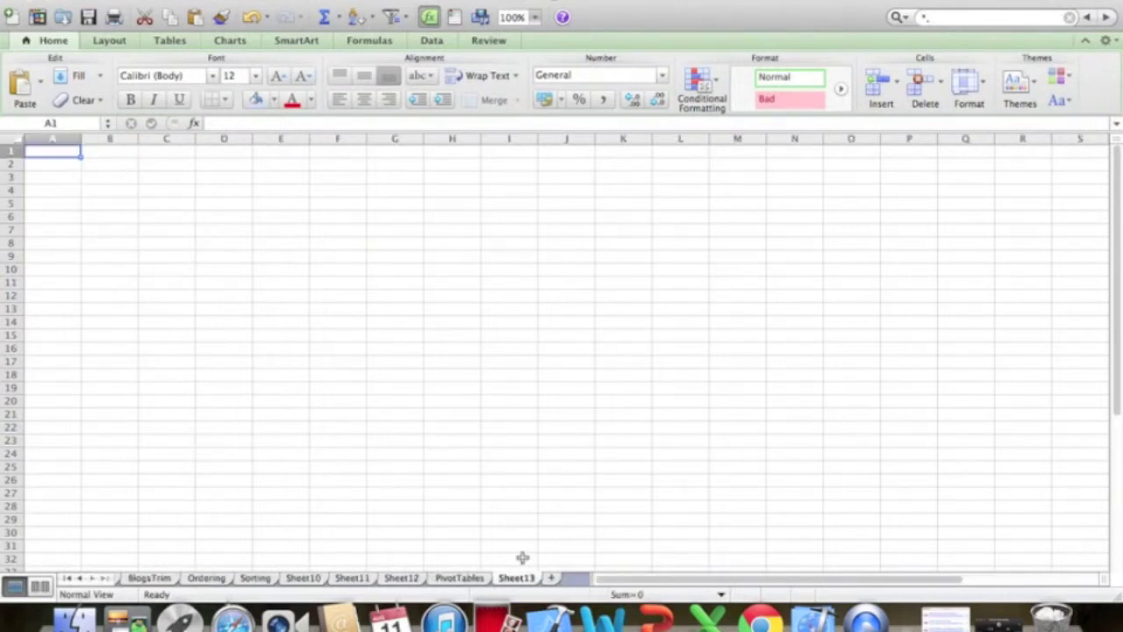